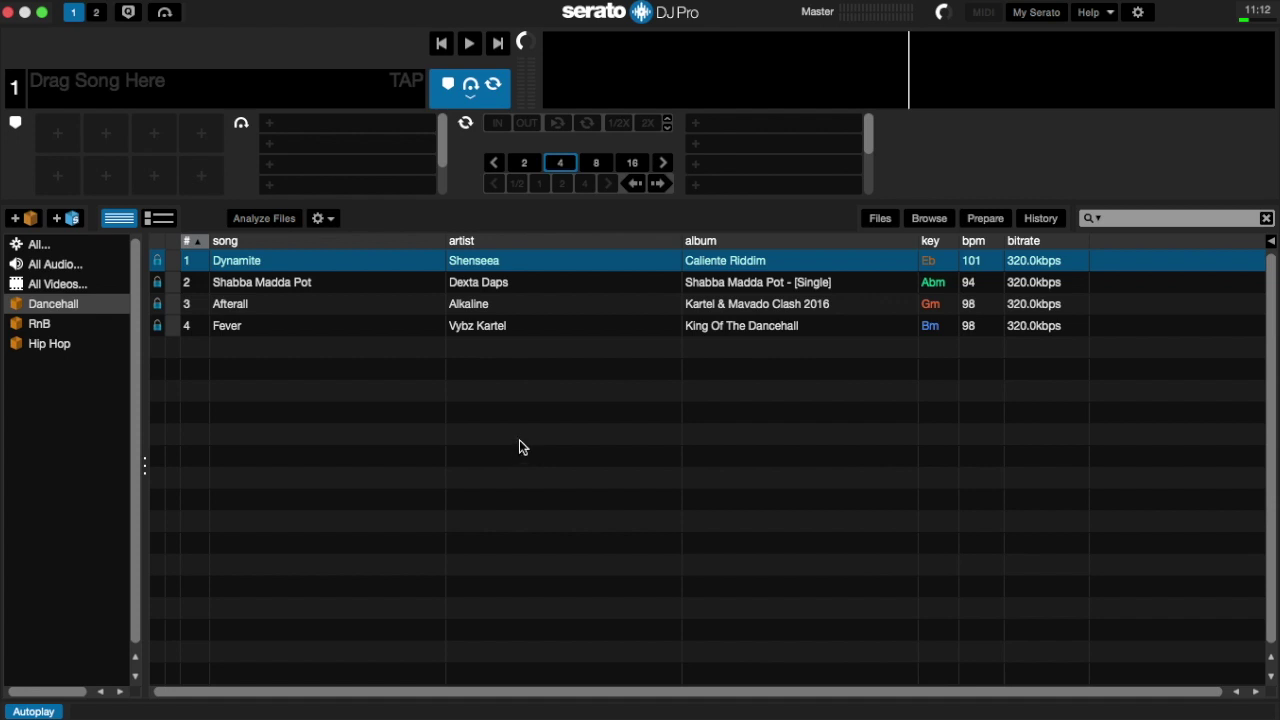
Select the Shabba Madda Pot, Afterall and Fever tracks, then view the RnB and Hip Hop crates.
left_click(241, 284)
left_click(237, 306)
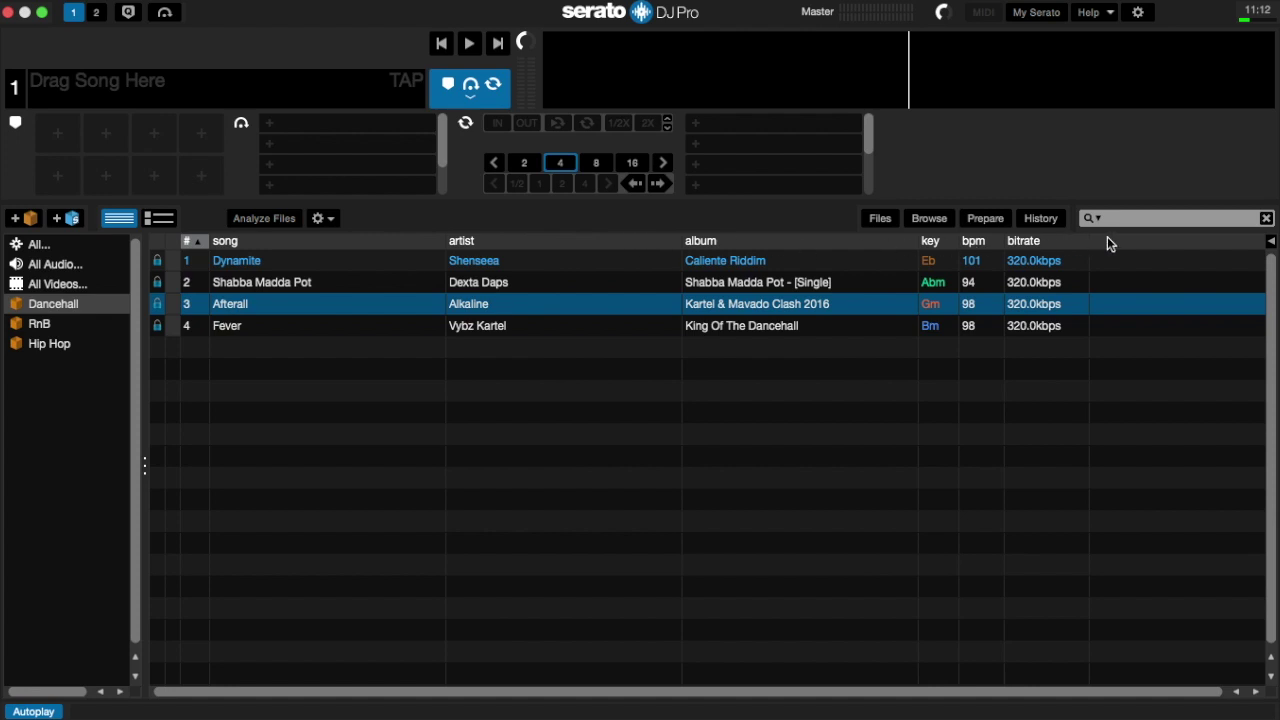
left_click(586, 329)
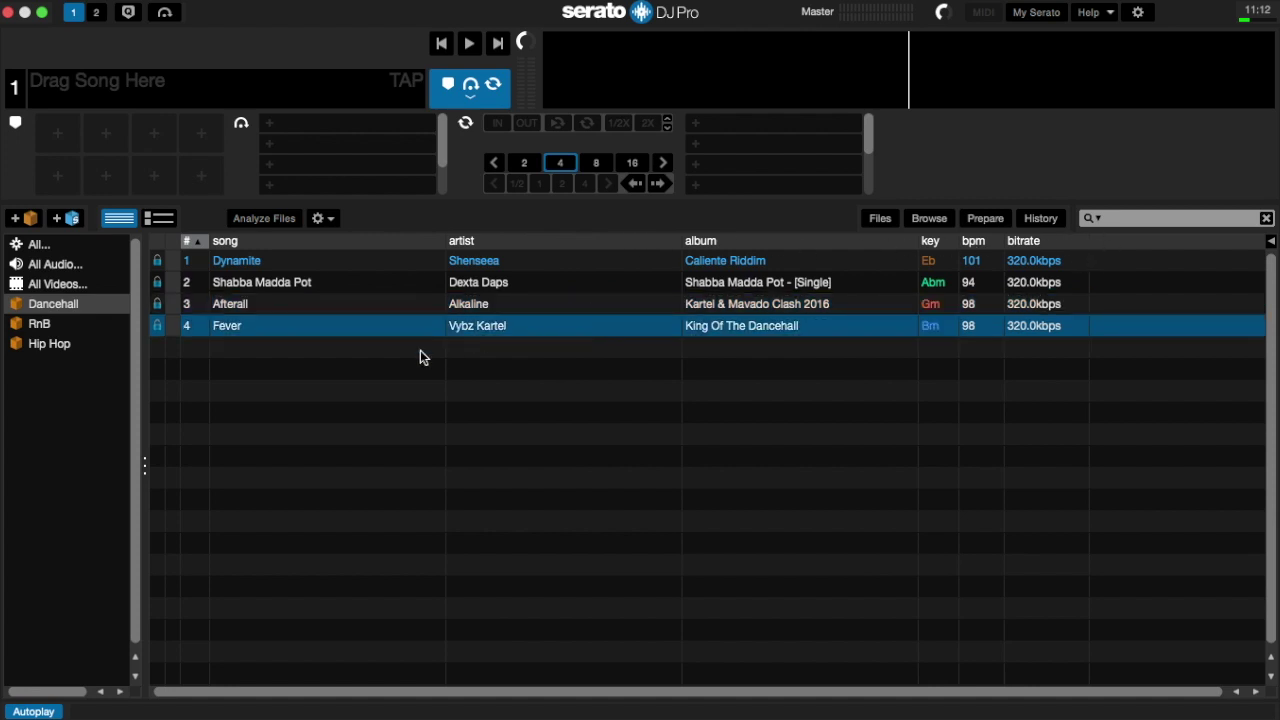
left_click(52, 323)
left_click(54, 344)
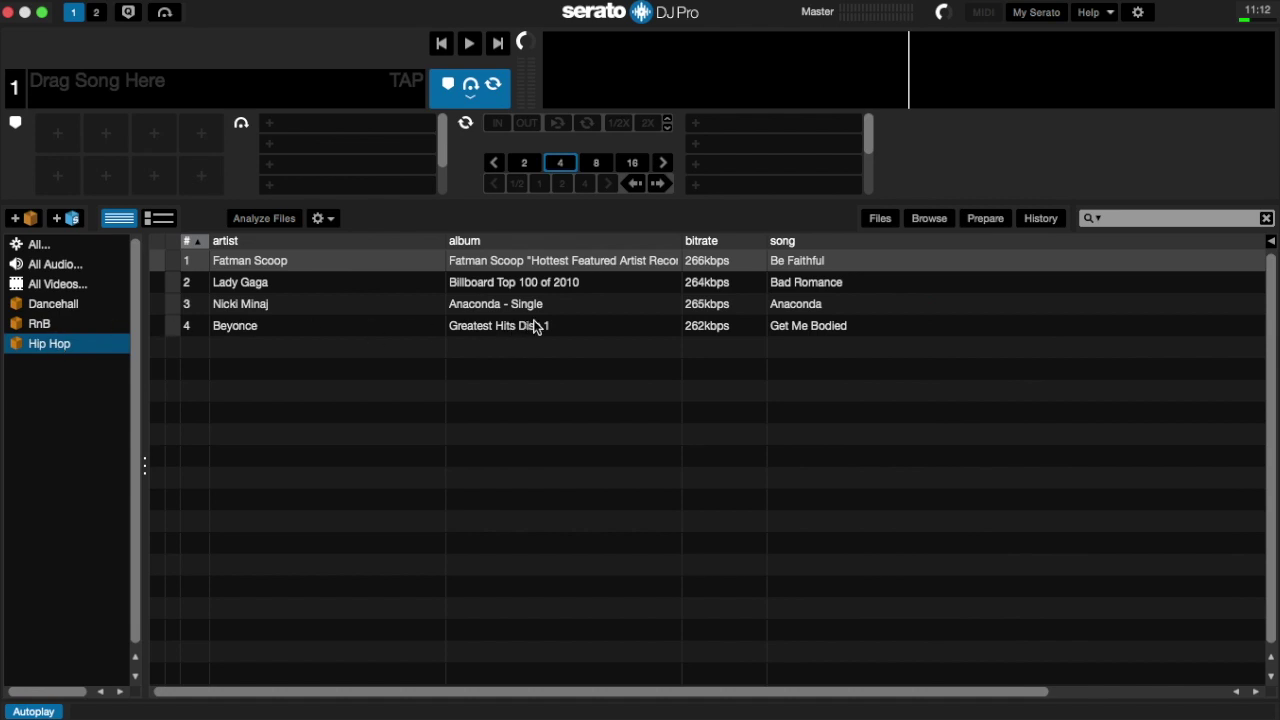
Exit full screen, minimize Serato, and open the _Serato_ folder in Finder's Music folder.
left_click(42, 12)
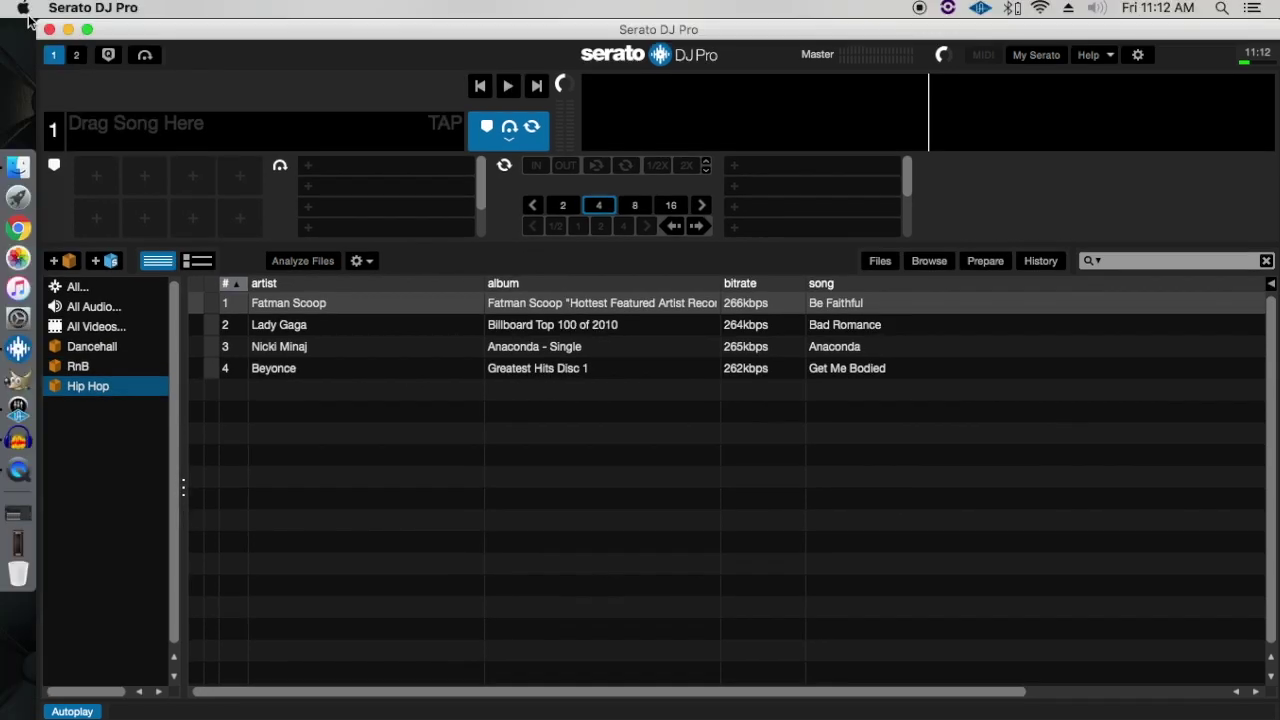
left_click(68, 30)
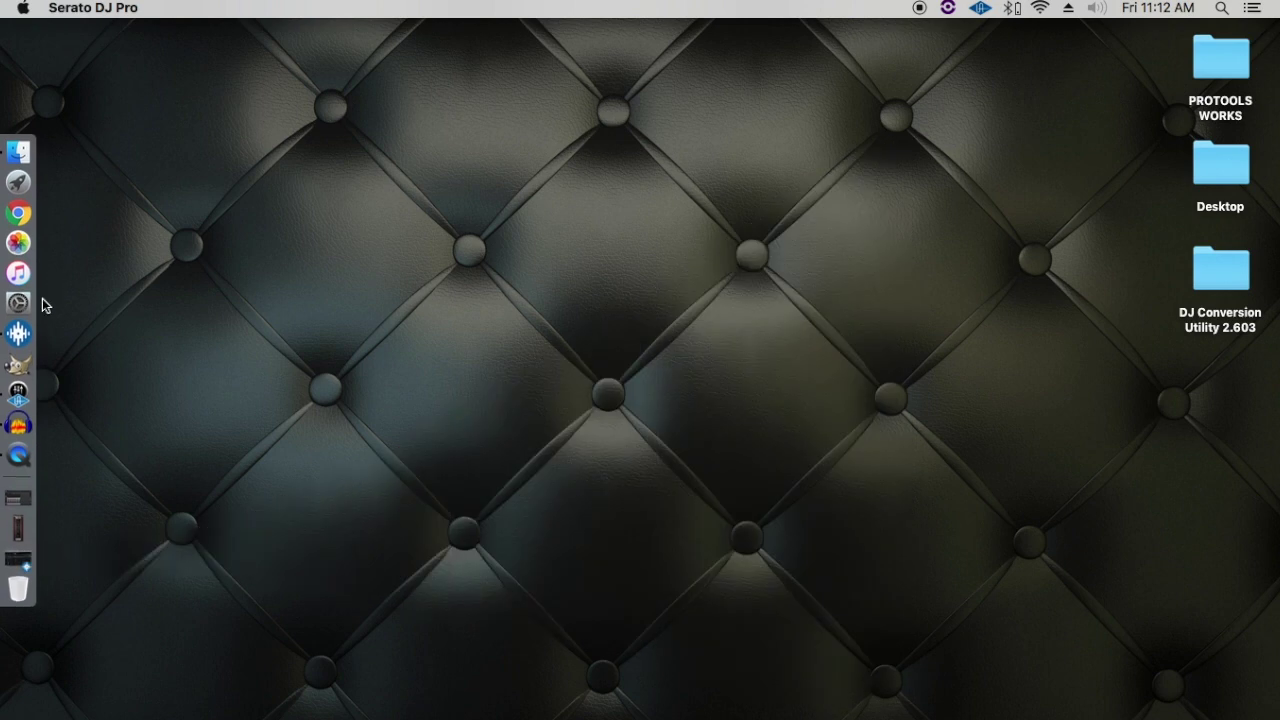
left_click(17, 156)
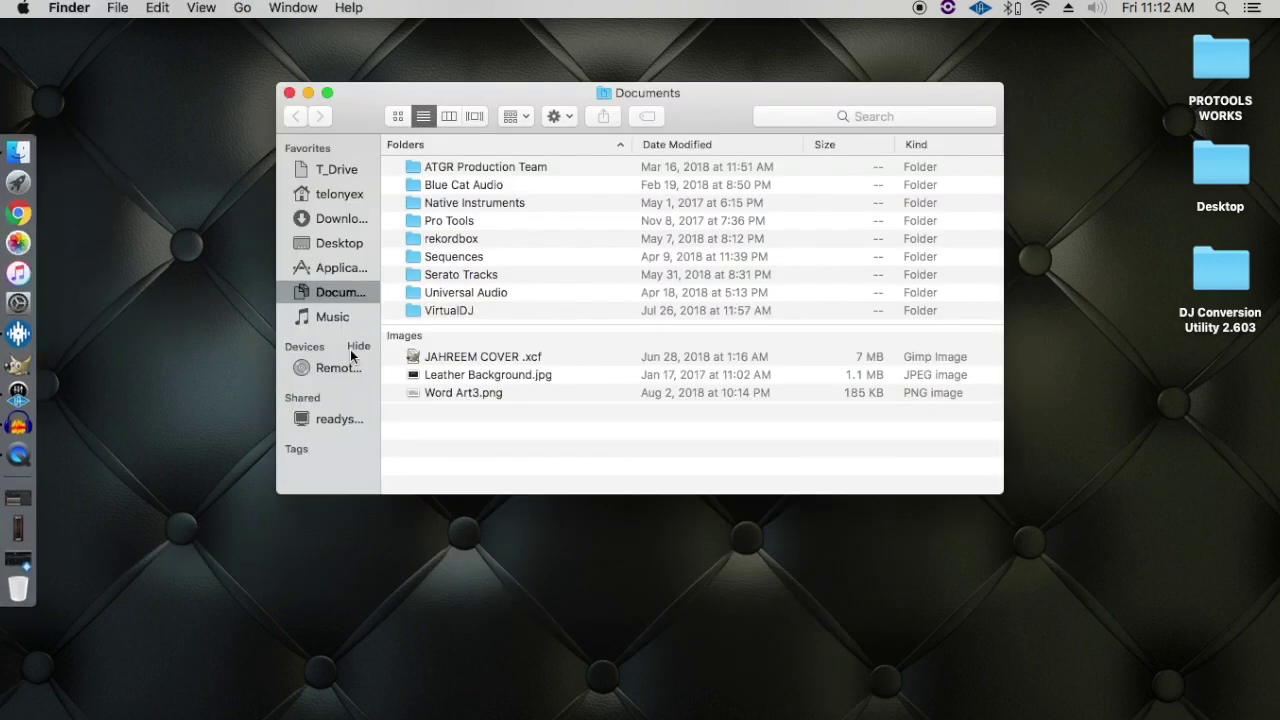
left_click(335, 317)
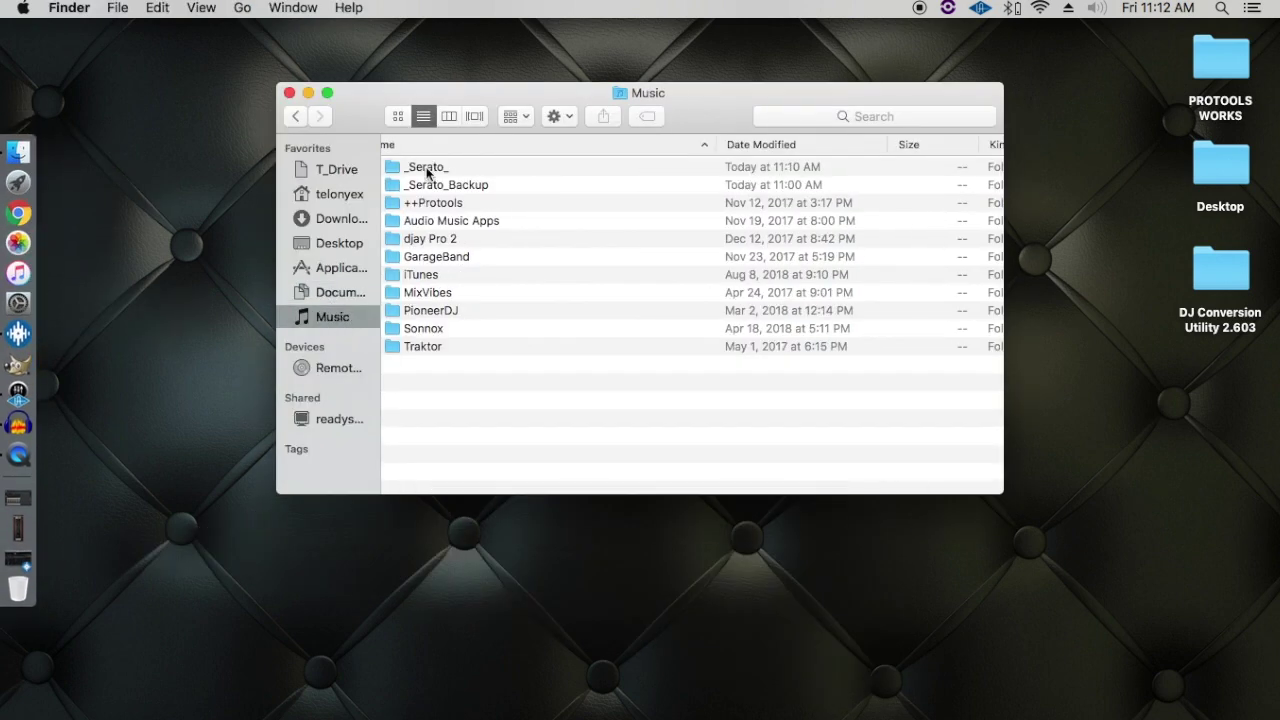
left_click(427, 170)
double_click(427, 170)
Scroll through the _Serato_ folder contents, then return to Music and select _Serato_Backup.
scroll(493, 318, "down", 5)
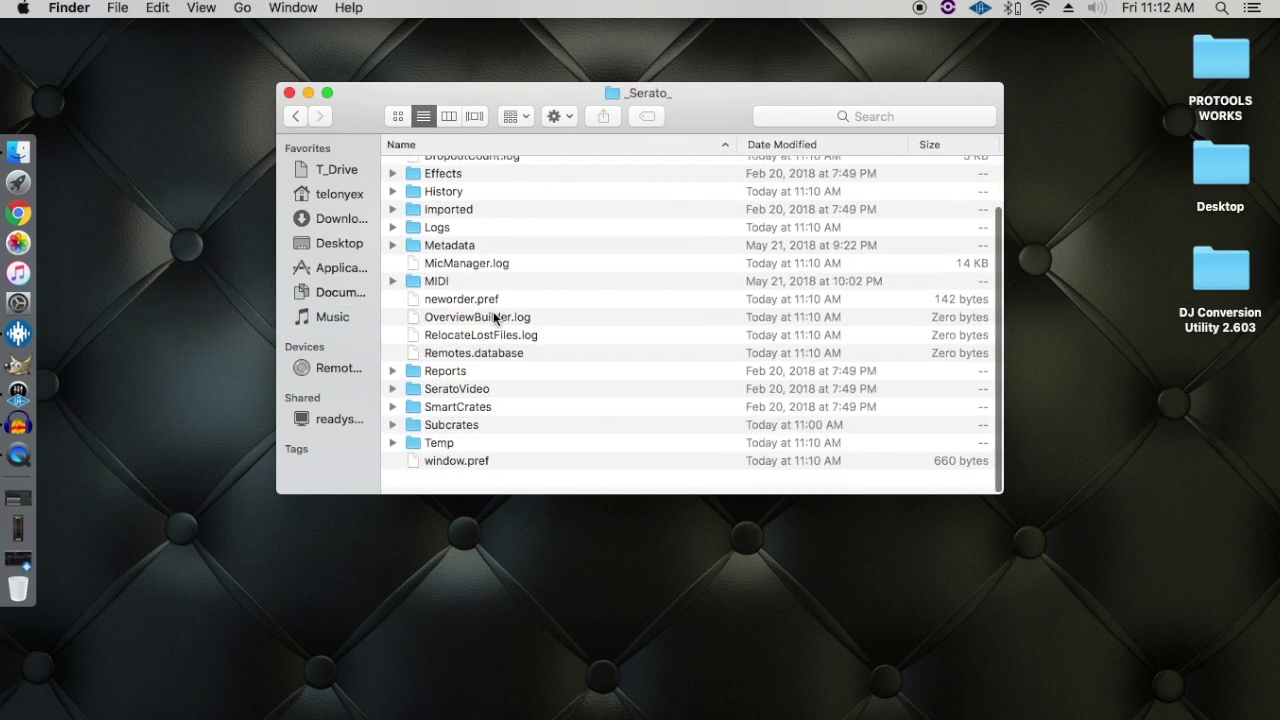
scroll(493, 315, "up", 2)
scroll(493, 315, "down", 2)
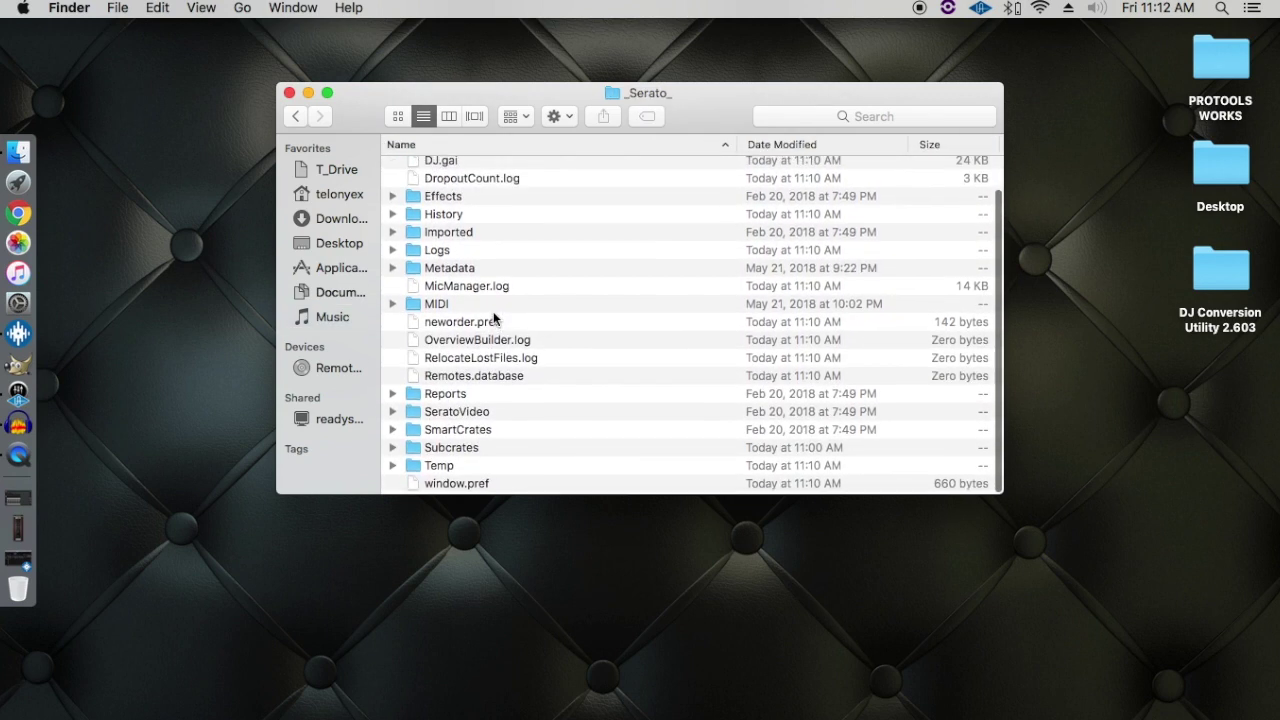
scroll(493, 315, "up", 2)
scroll(493, 318, "down", 1)
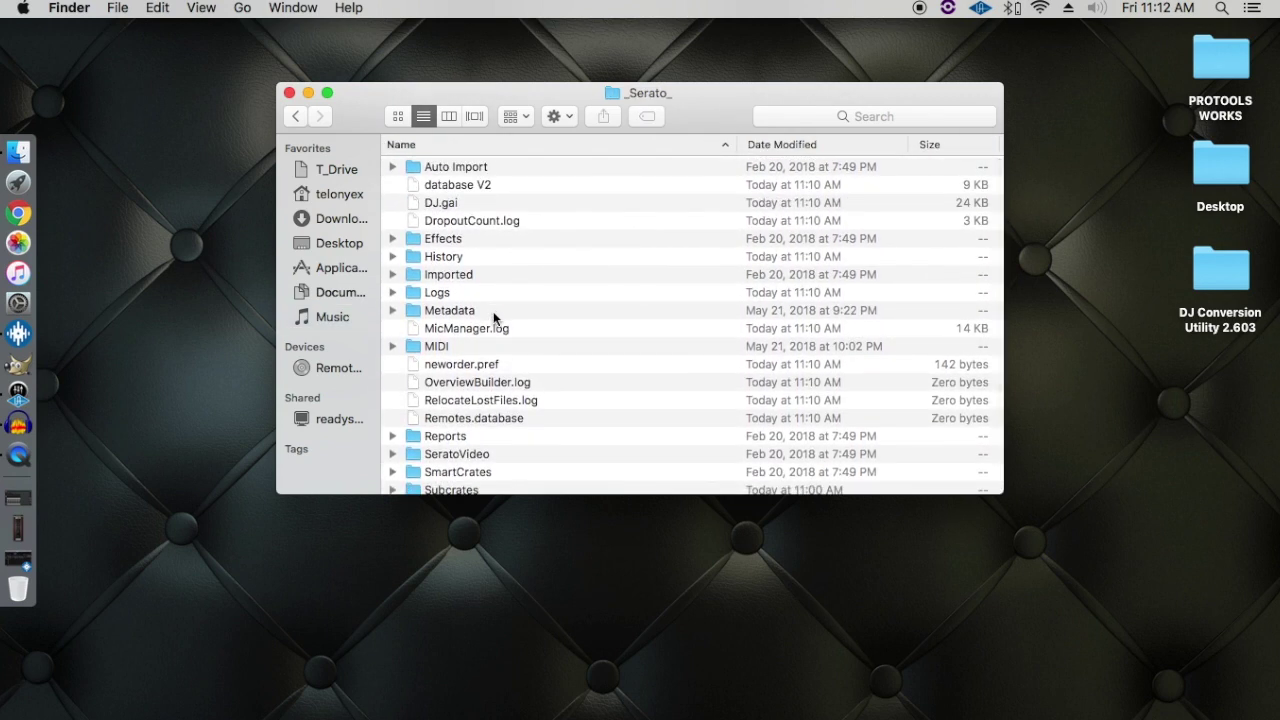
scroll(493, 316, "down", 2)
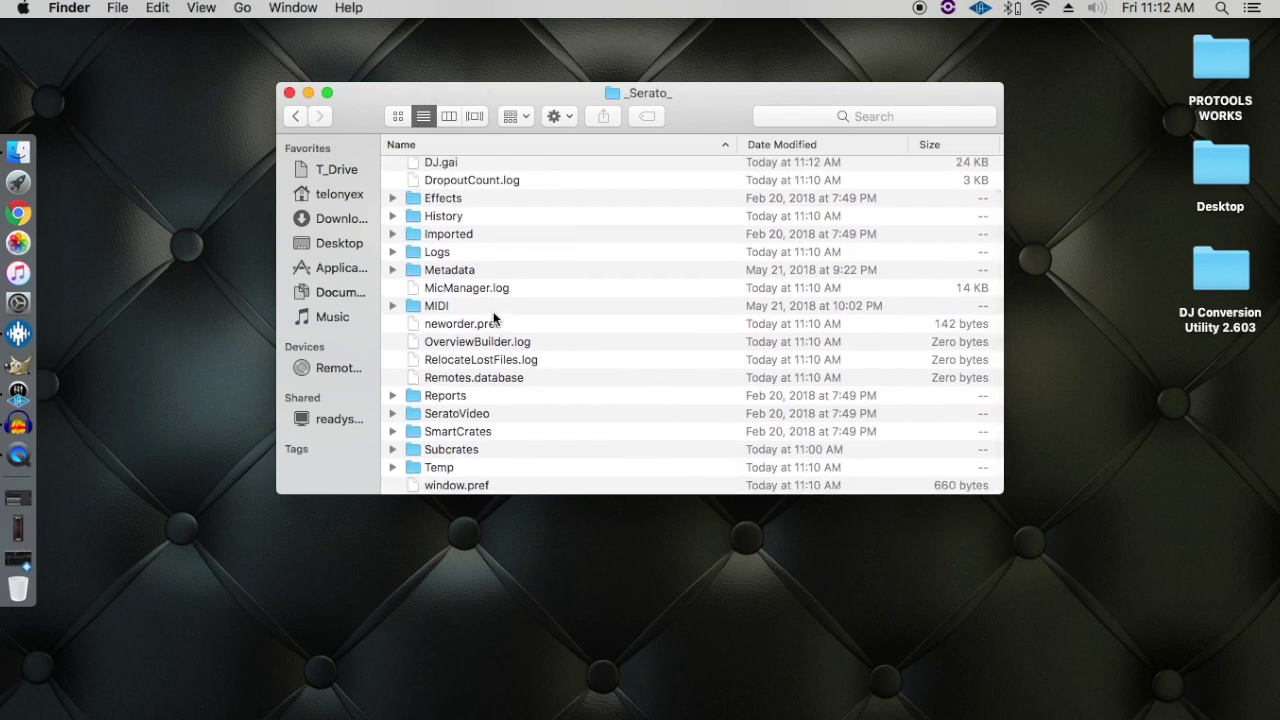
left_click(297, 115)
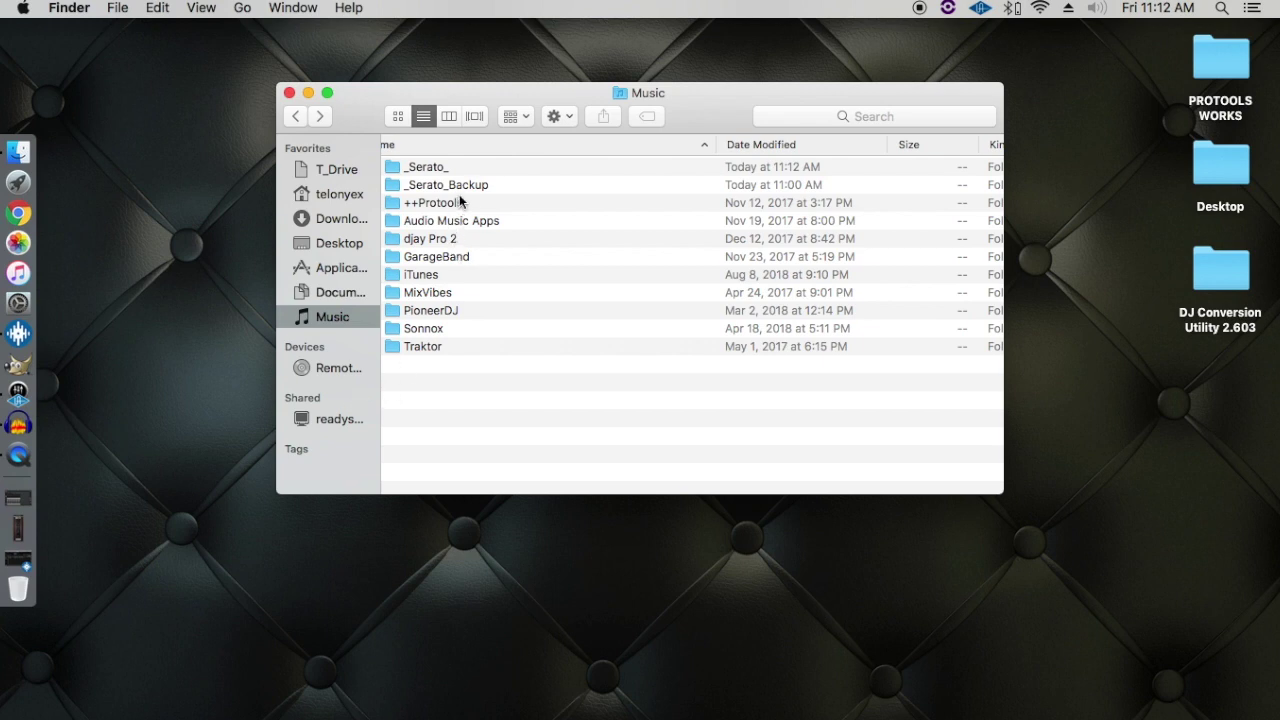
left_click(470, 186)
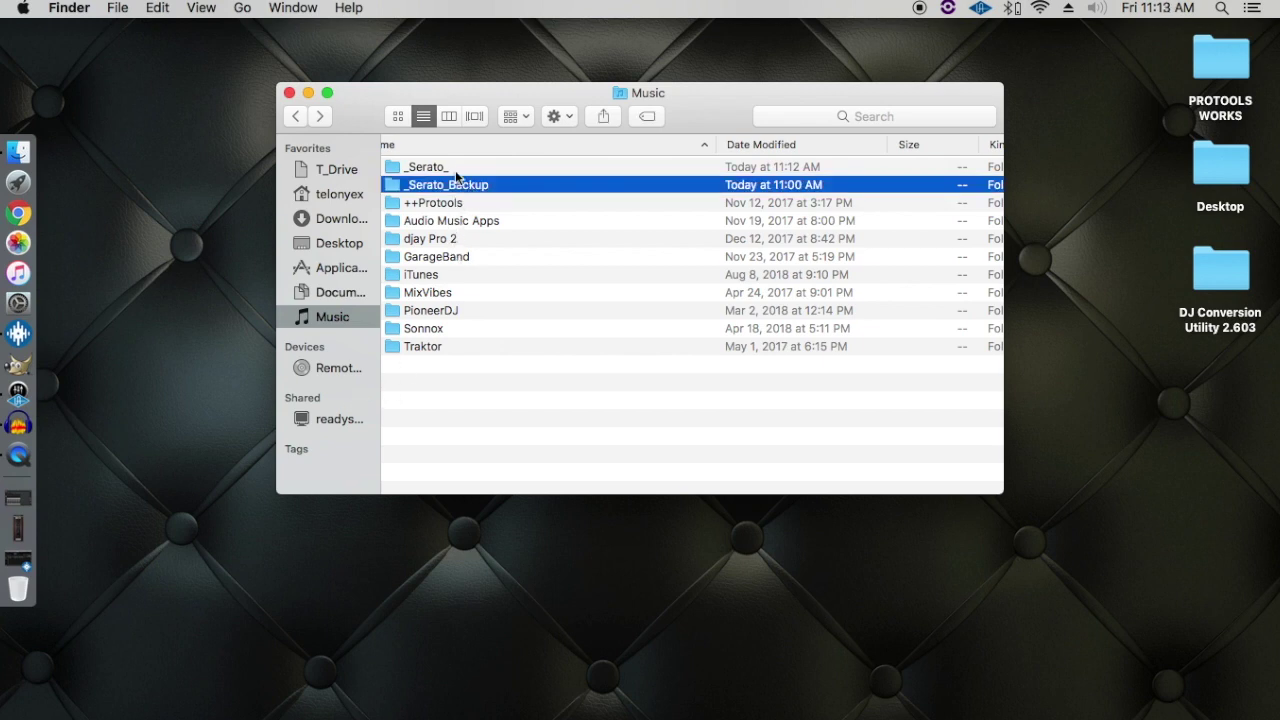
Recheck the _Serato_ folder, reselect _Serato_Backup in Music, and restore Serato DJ Pro from the Dock.
double_click(453, 167)
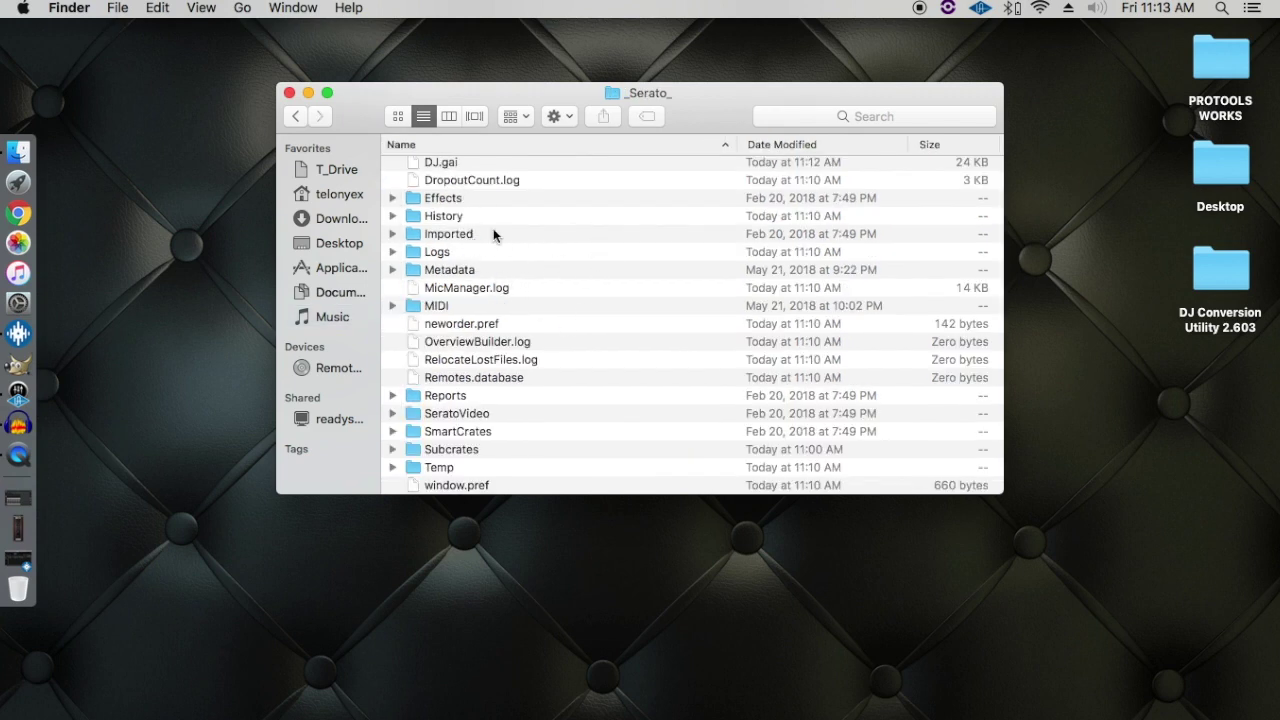
scroll(542, 209, "up", 3)
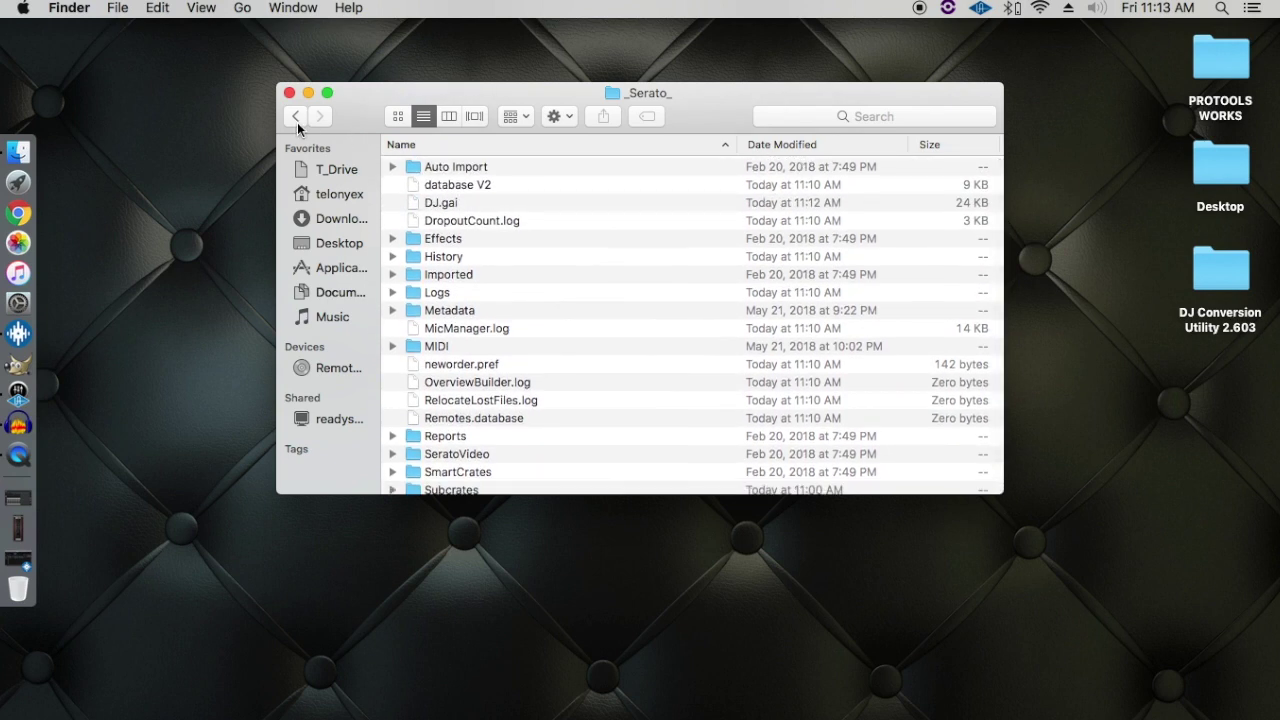
left_click(297, 118)
scroll(405, 187, "right", 1)
left_click(434, 189)
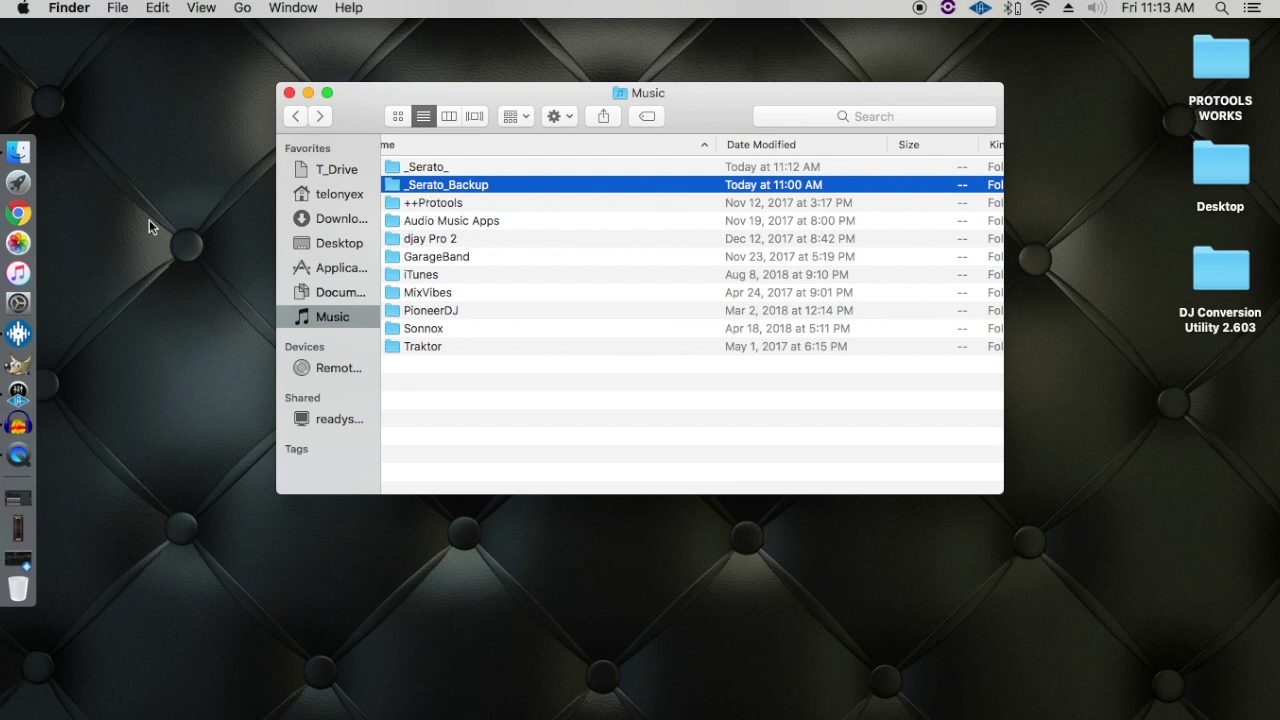
left_click(20, 445)
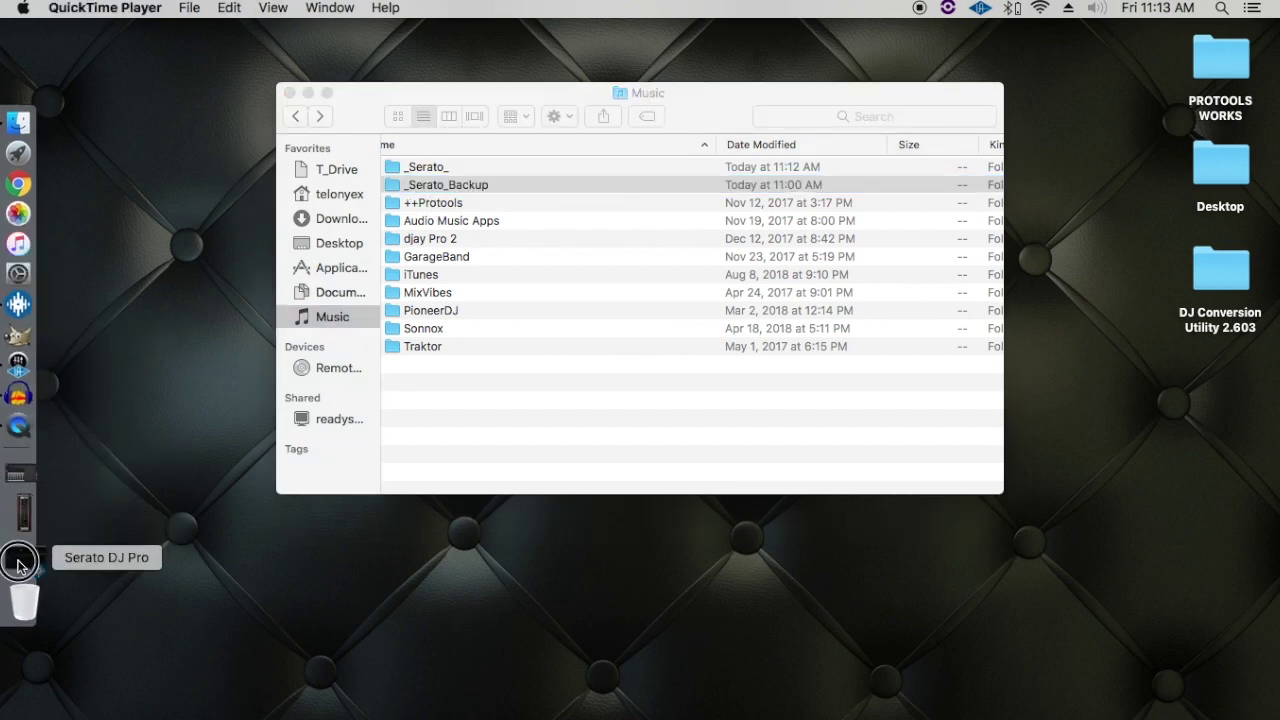
left_click(20, 588)
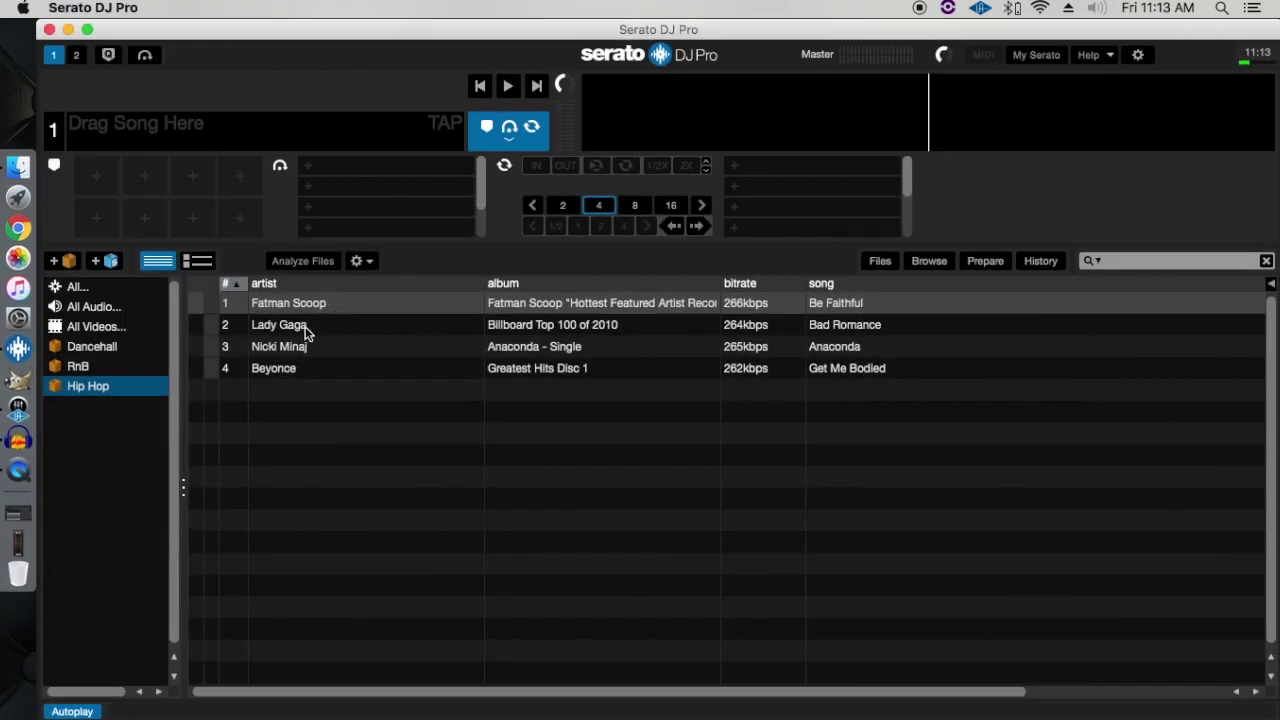
Select the Lady Gaga, Nicki Minaj and Beyonce tracks, switch to the RnB and Dancehall crates, then quit Serato.
left_click(305, 330)
left_click(309, 347)
left_click(301, 369)
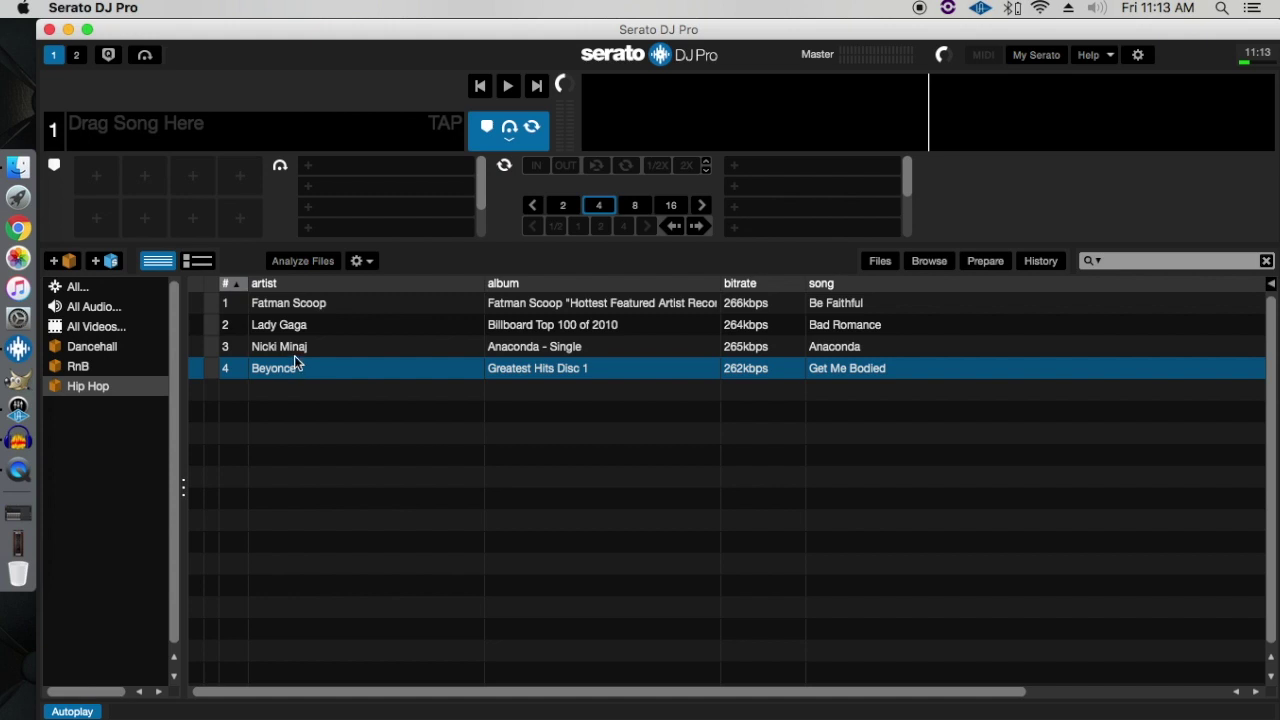
left_click(78, 366)
left_click(93, 344)
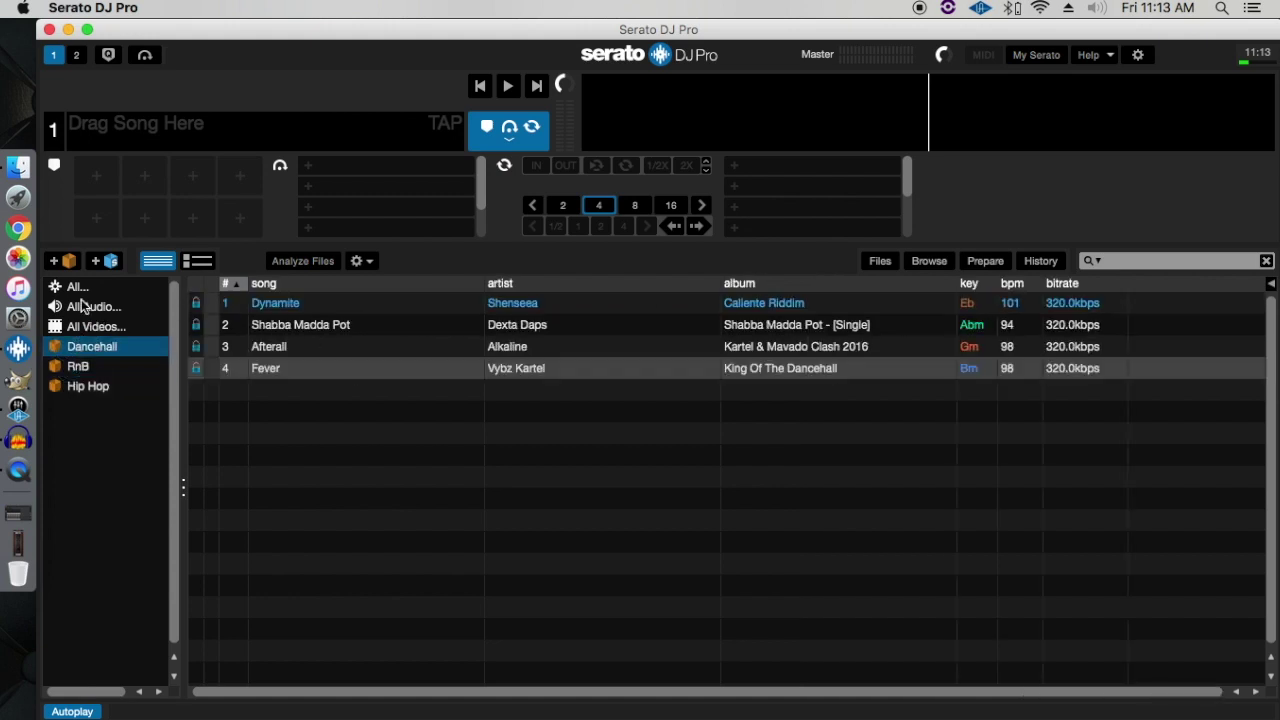
left_click(48, 30)
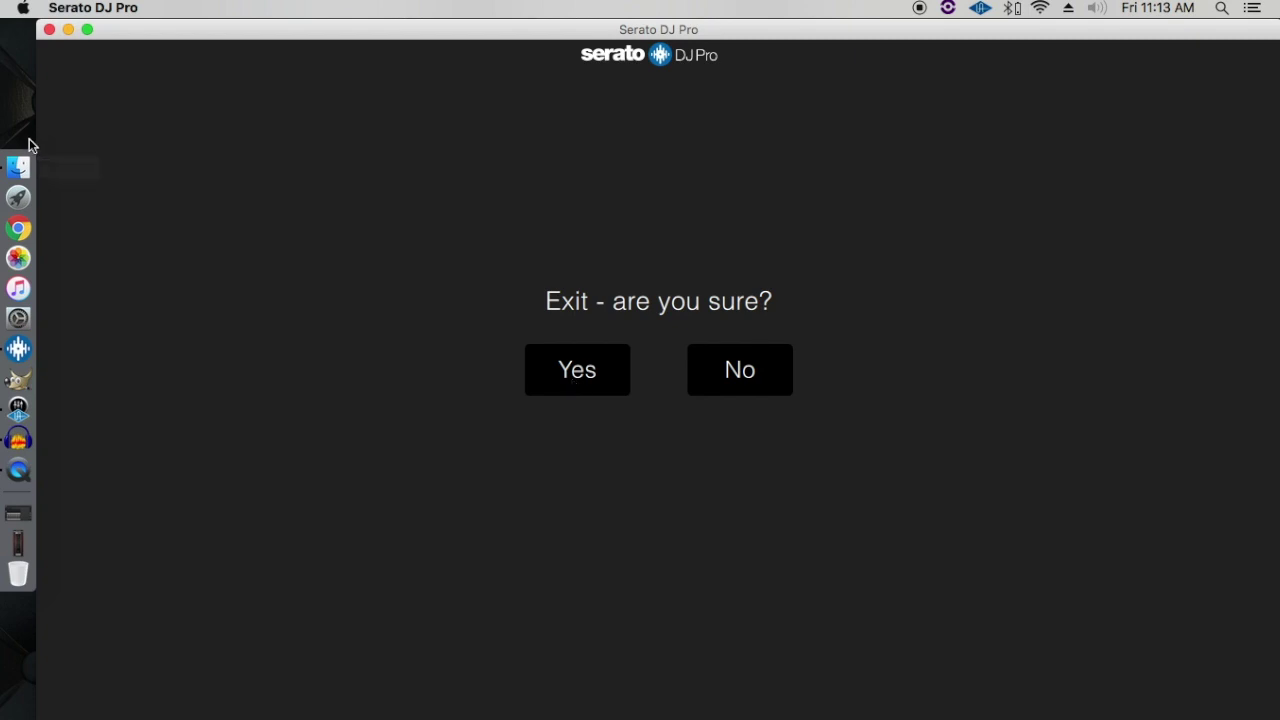
Move the _Serato_Backup folder in Music to the Trash and close the Finder window.
left_click(18, 167)
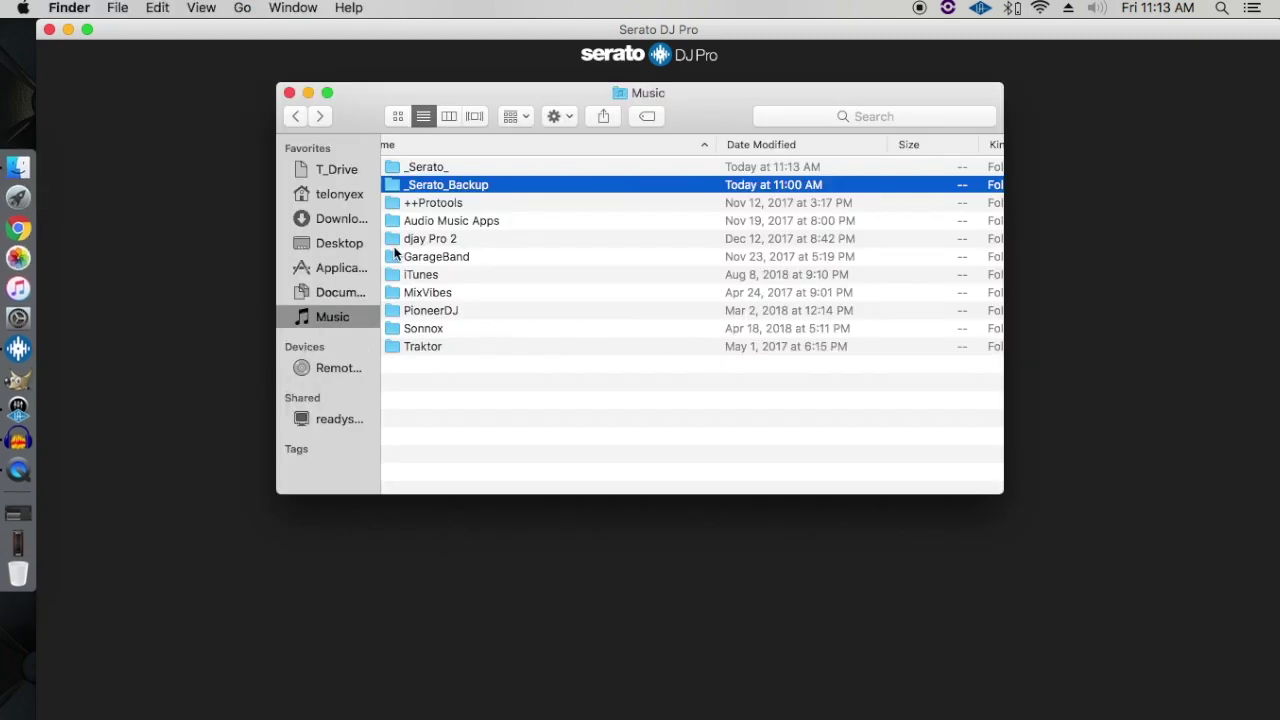
left_click(422, 204)
left_click(429, 187)
right_click(429, 187)
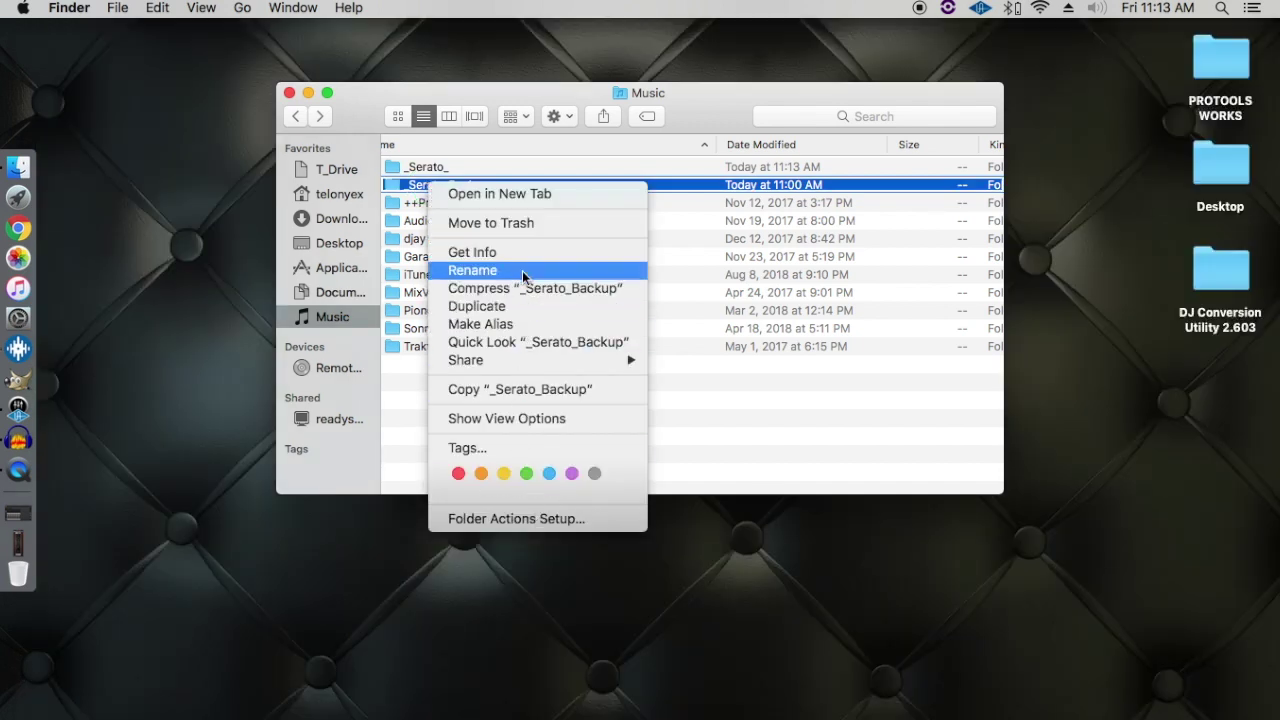
left_click(518, 168)
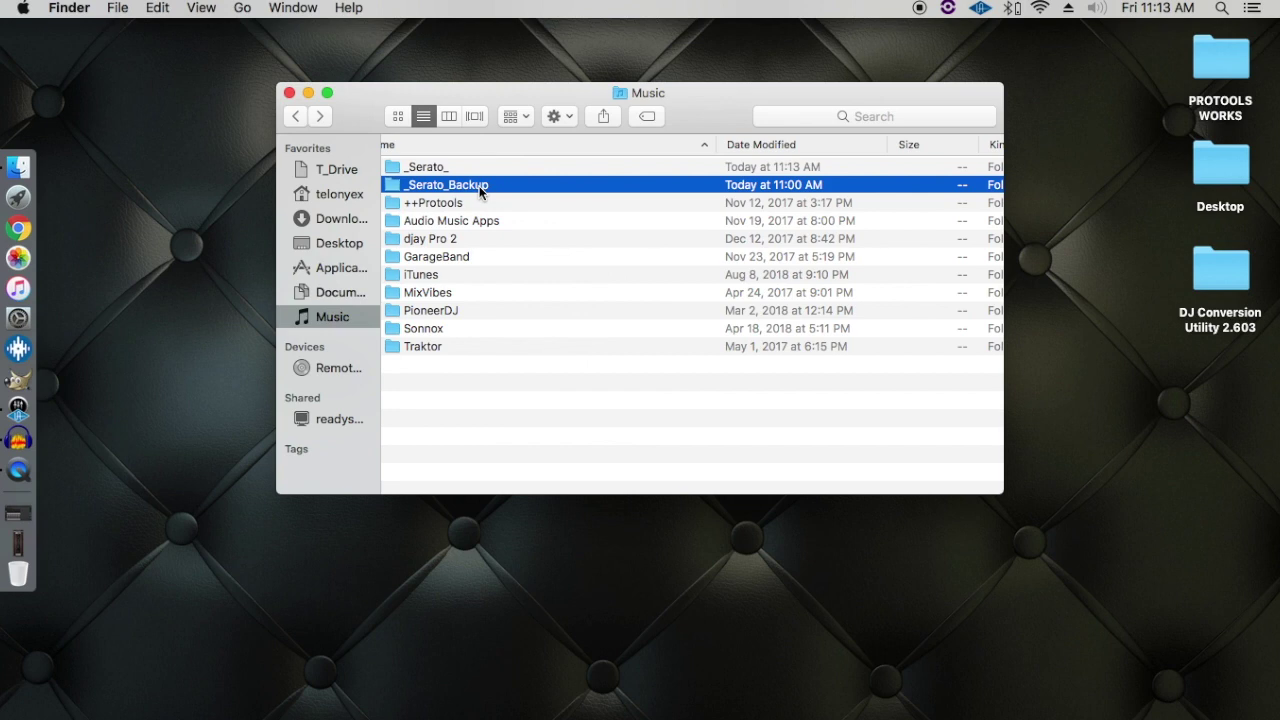
key("super+BackSpace")
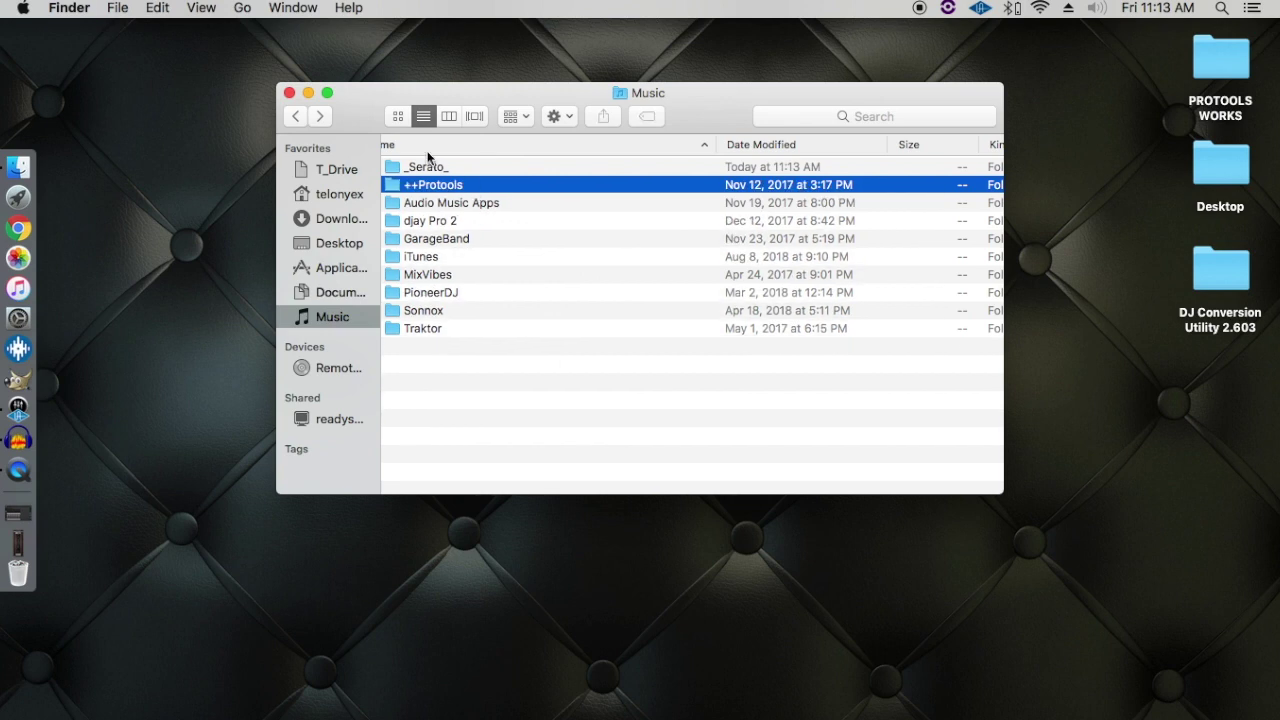
left_click(289, 92)
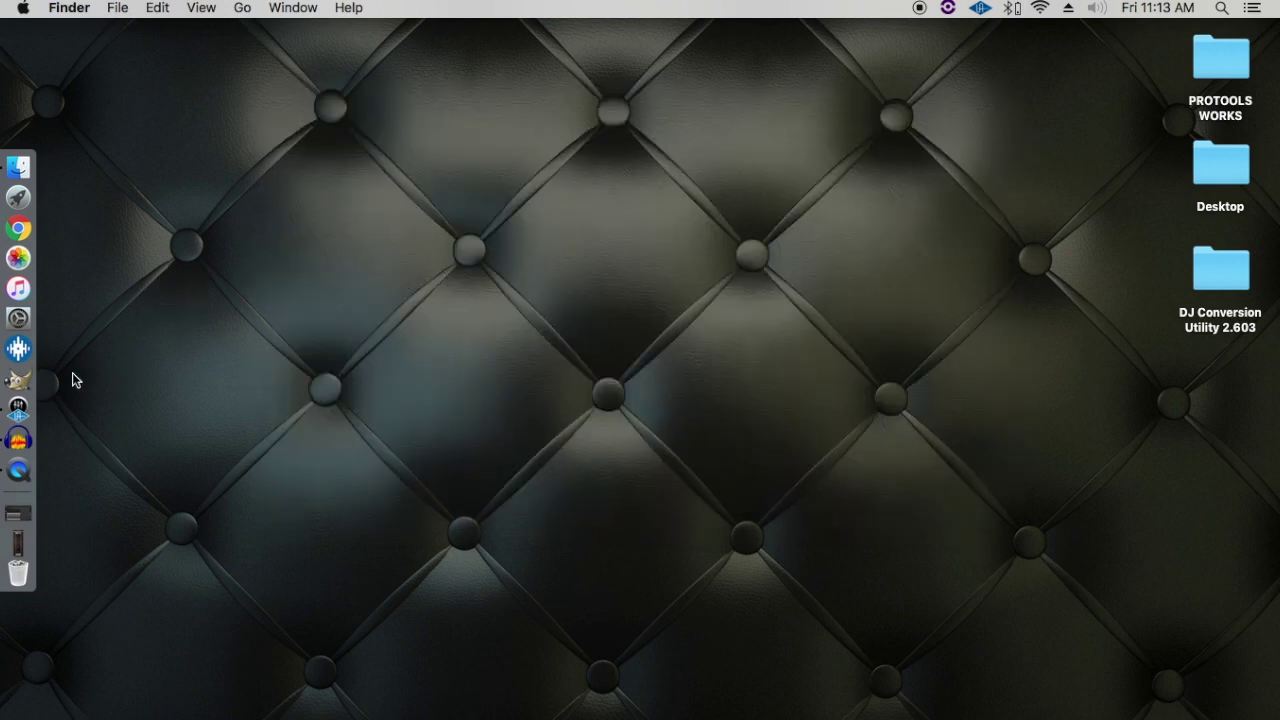
Relaunch Serato DJ Pro from the Dock.
left_click(22, 350)
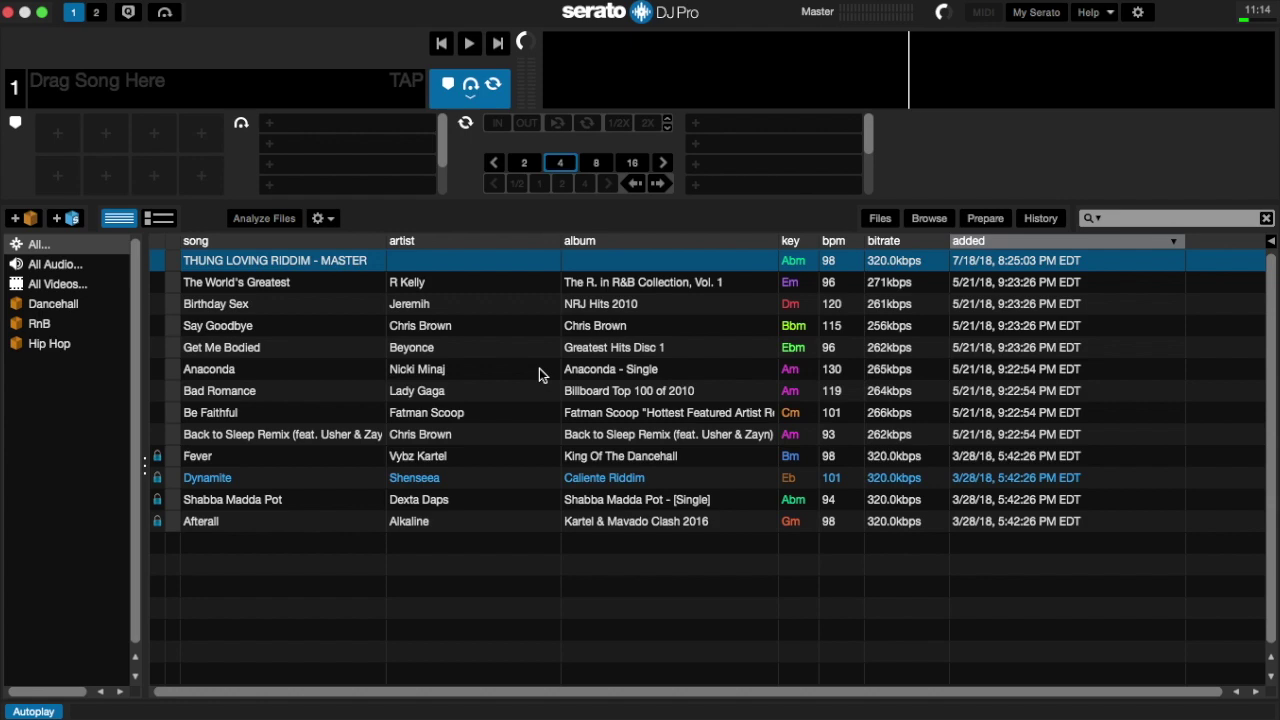
Cancel a first exit, select Get Me Bodied and Bad Romance, then start quitting again with library backup ticked.
left_click(8, 13)
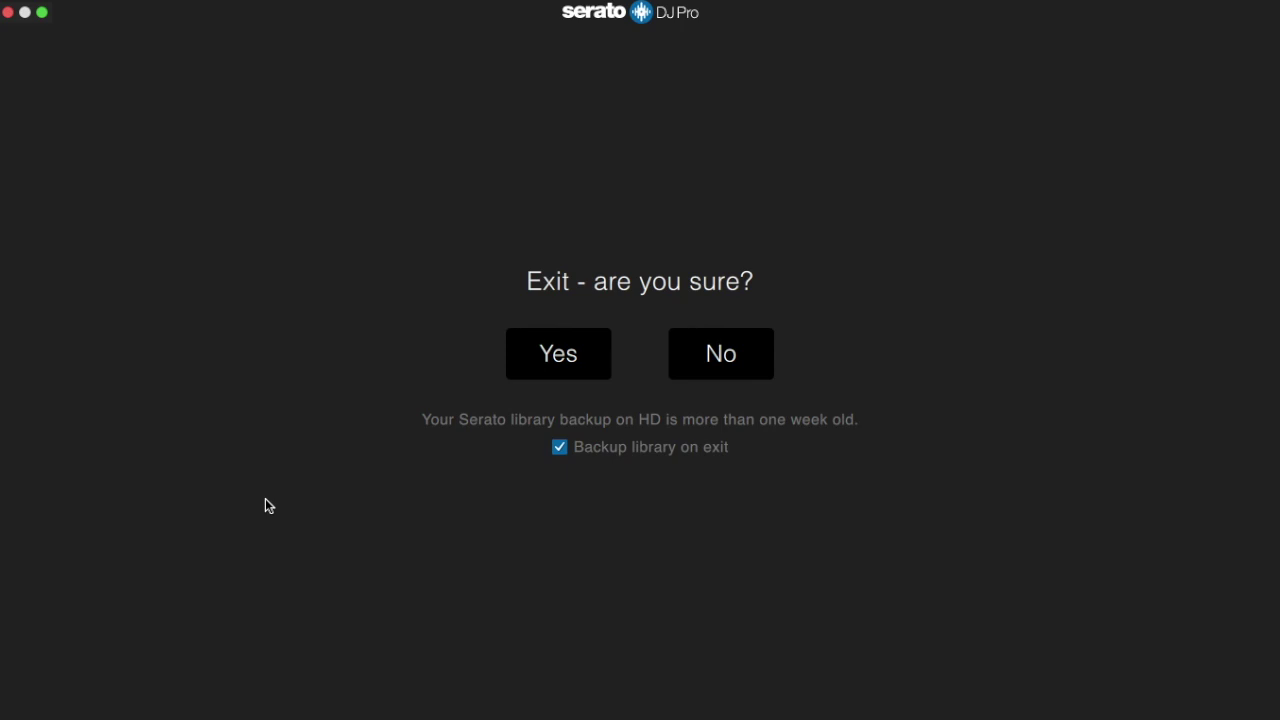
left_click(694, 363)
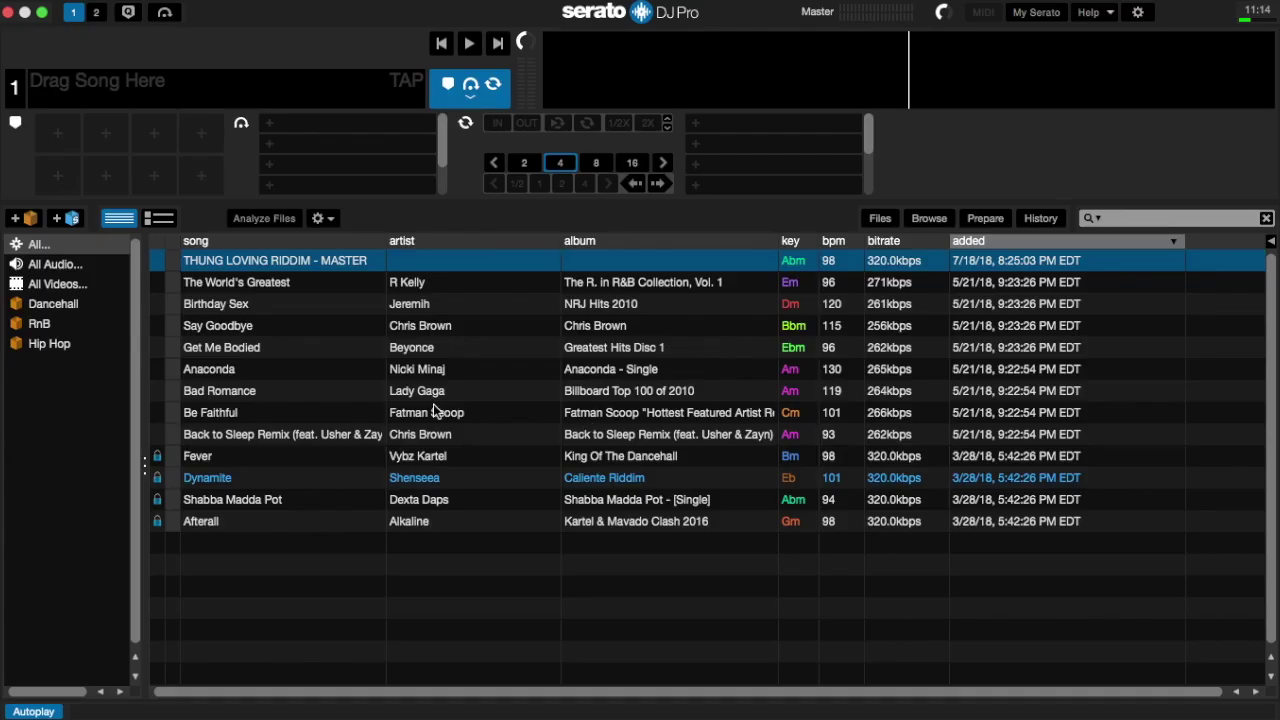
left_click(412, 348)
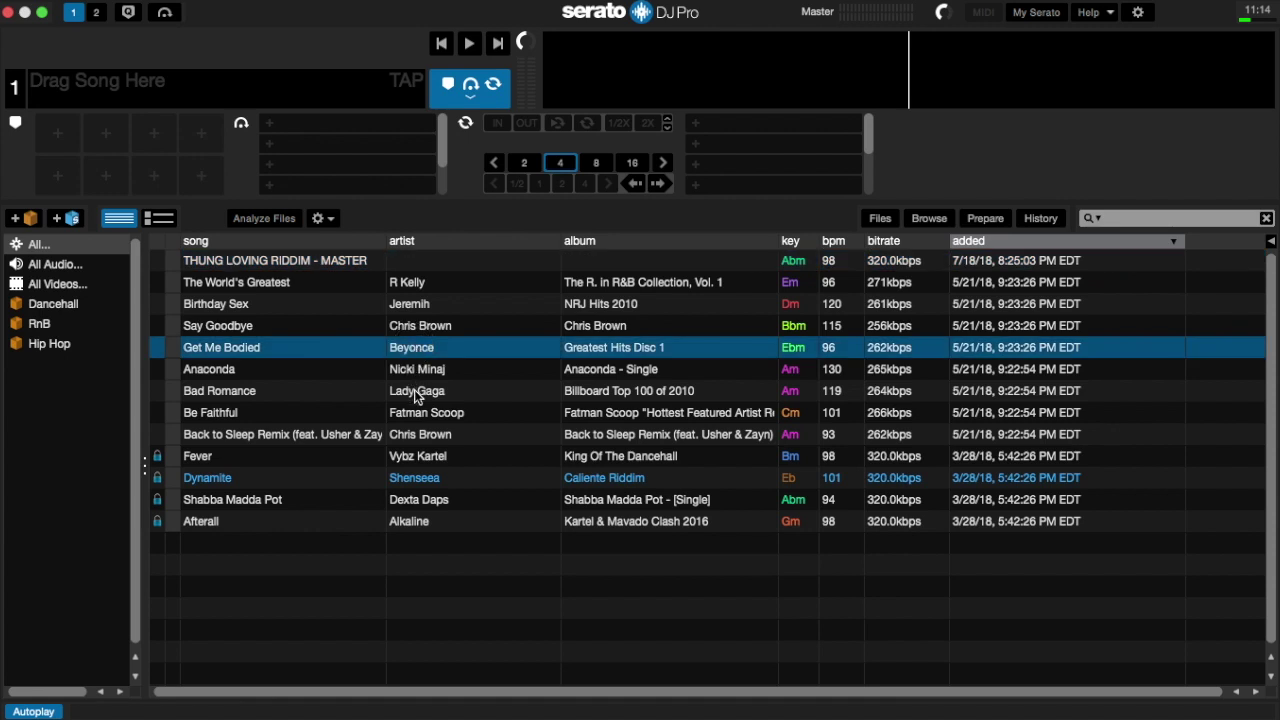
left_click(416, 392)
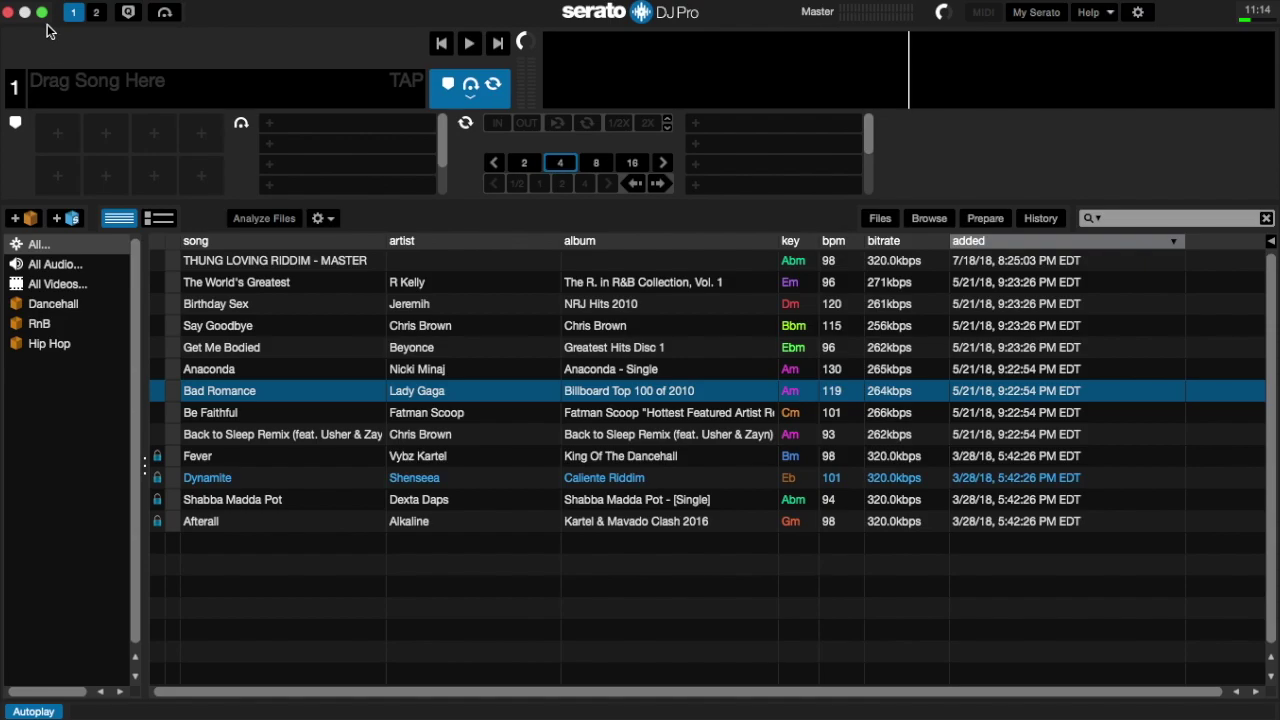
left_click(8, 12)
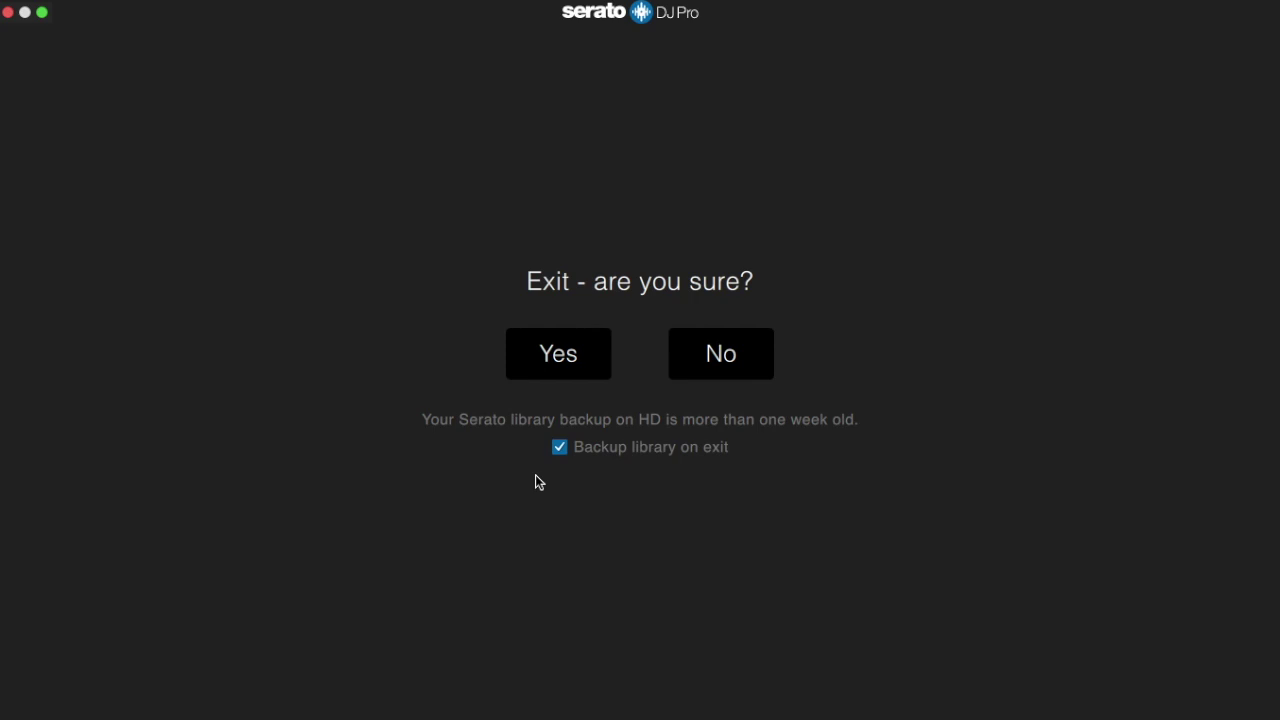
Confirm the exit so the library is backed up, then open the recreated _Serato_Backup folder in Music.
key("Return")
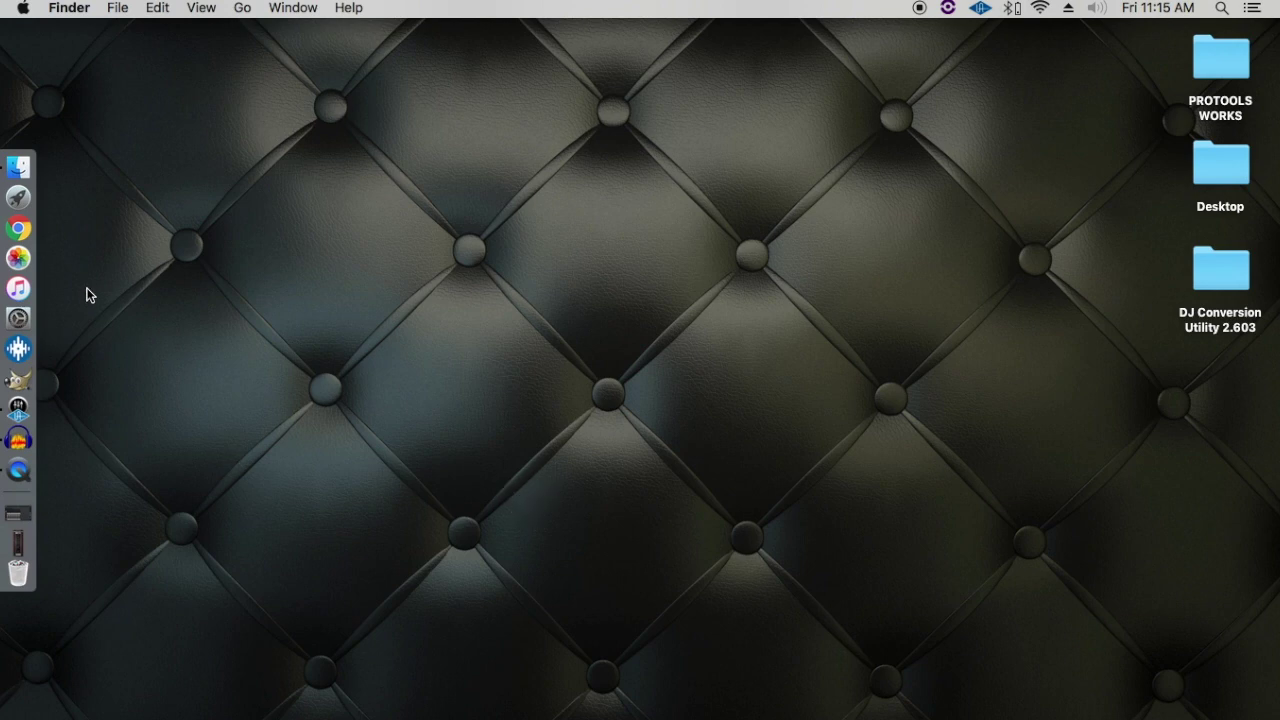
left_click(24, 156)
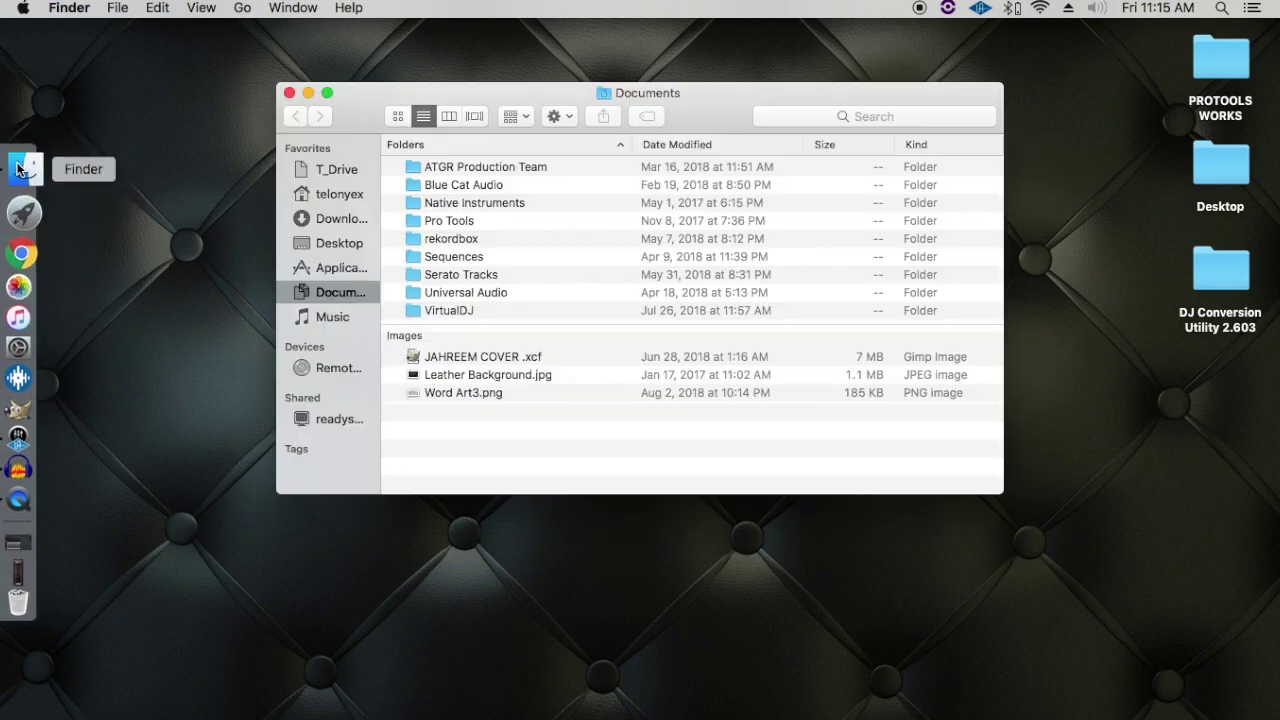
left_click(322, 314)
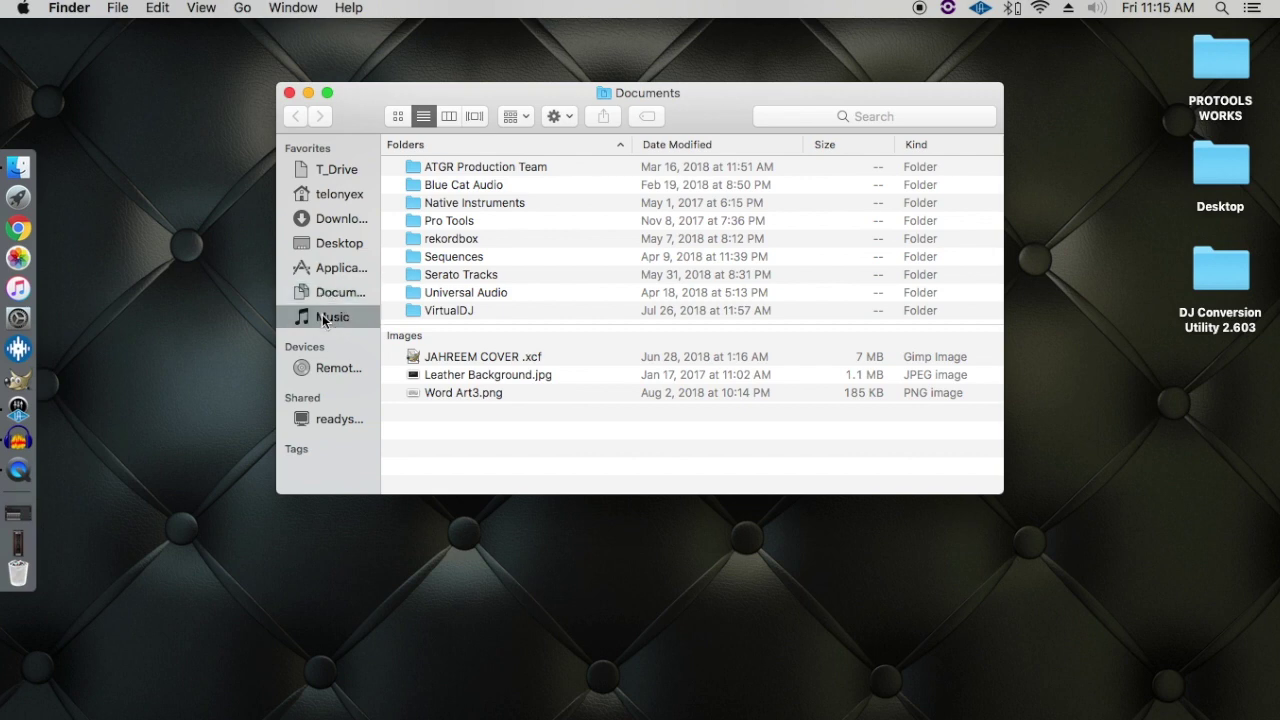
left_click(431, 190)
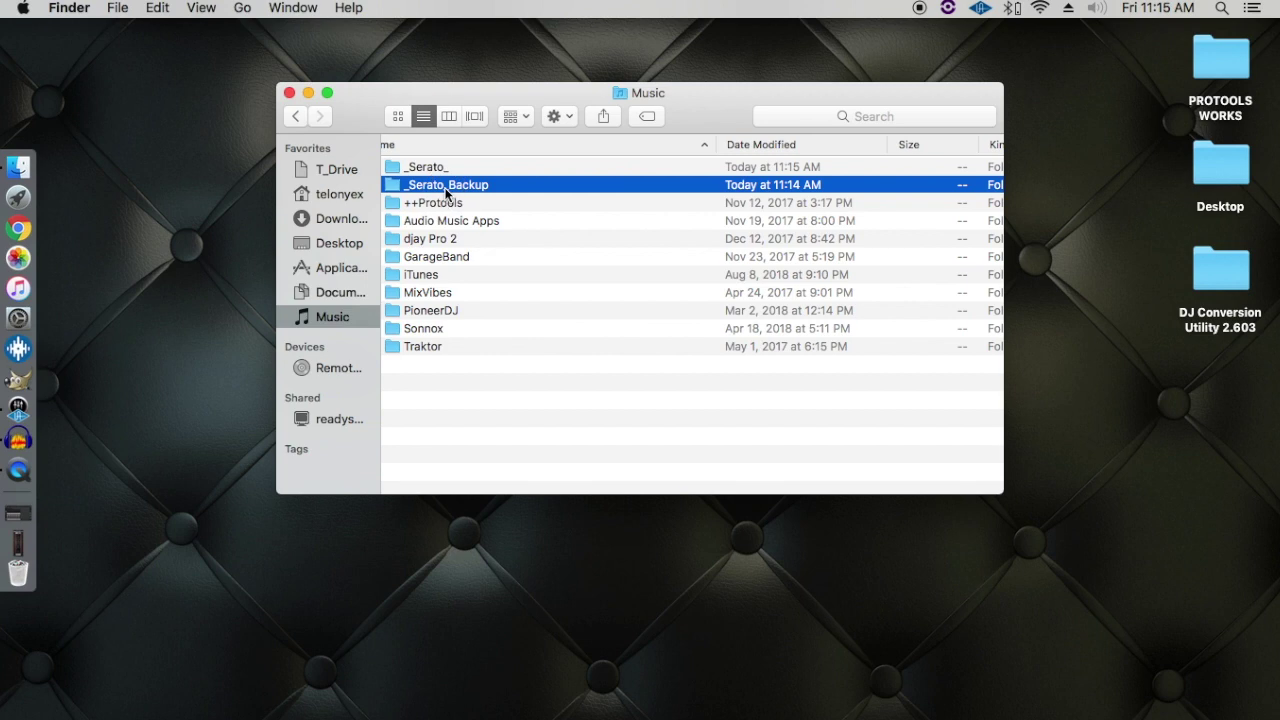
double_click(446, 192)
scroll(443, 245, "up", 1)
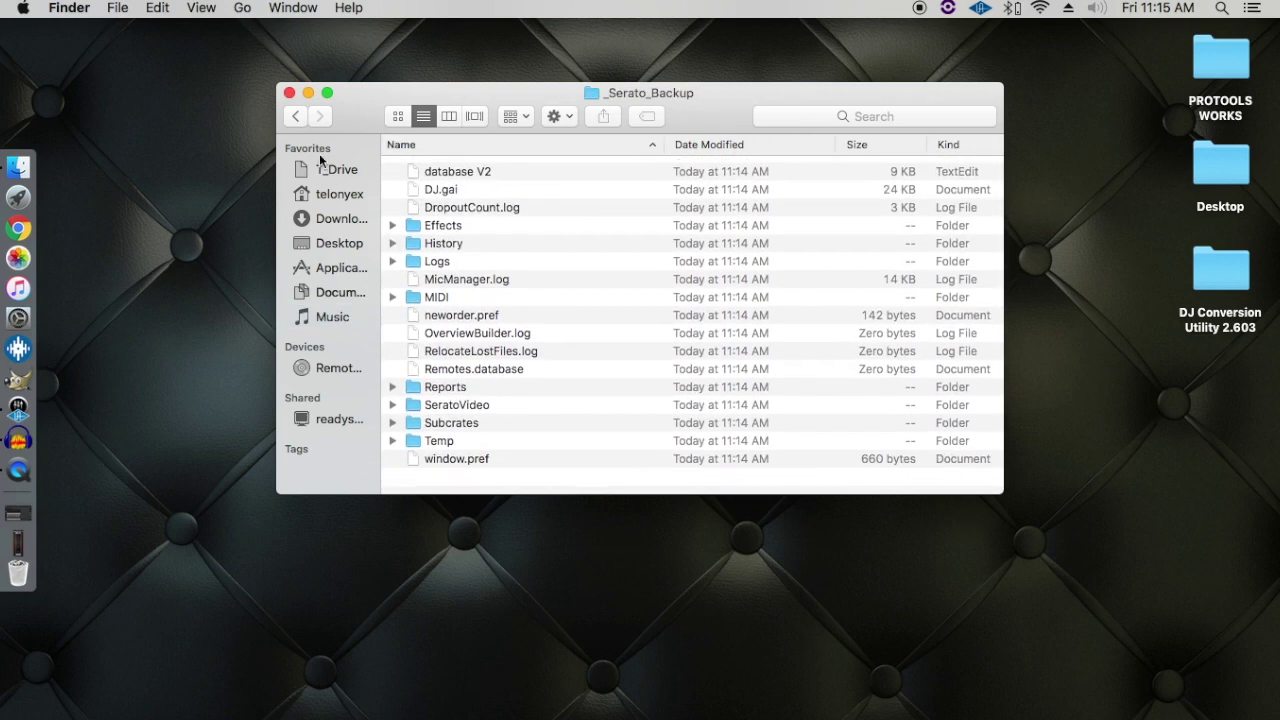
left_click(296, 116)
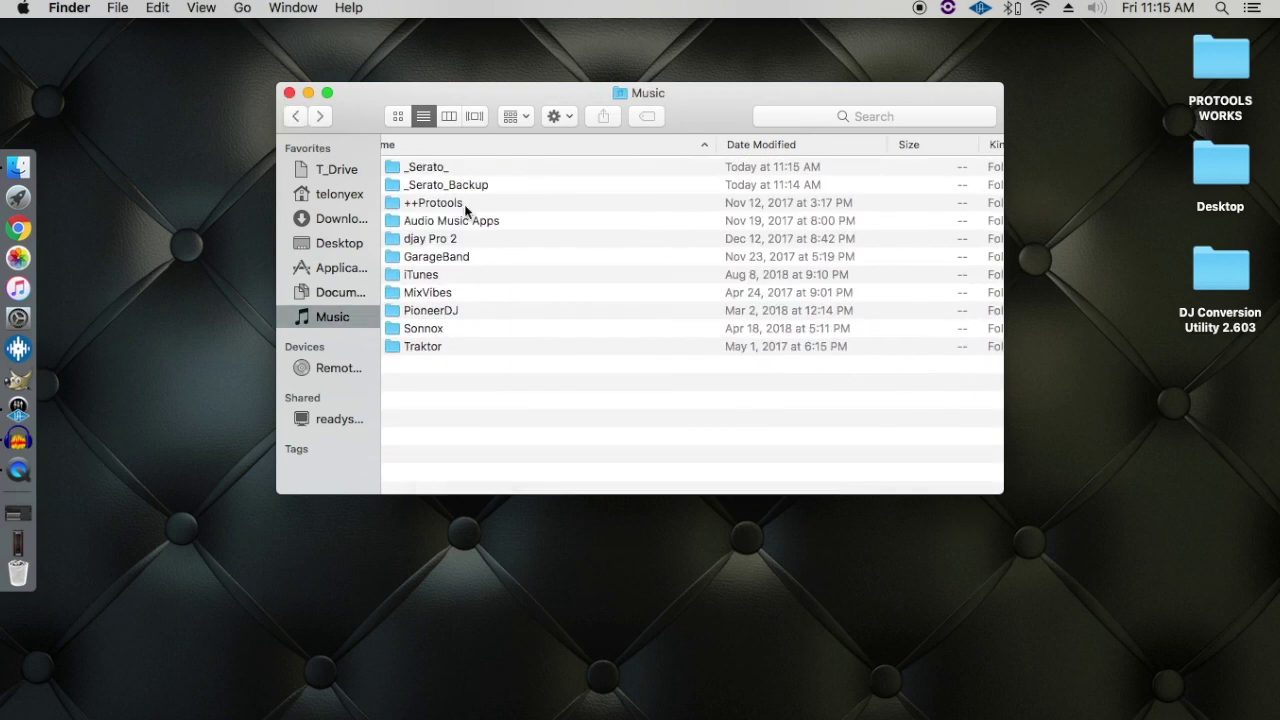
Compare the contents of _Serato_Backup with the _Serato_ folder, returning to Music afterwards.
left_click(444, 170)
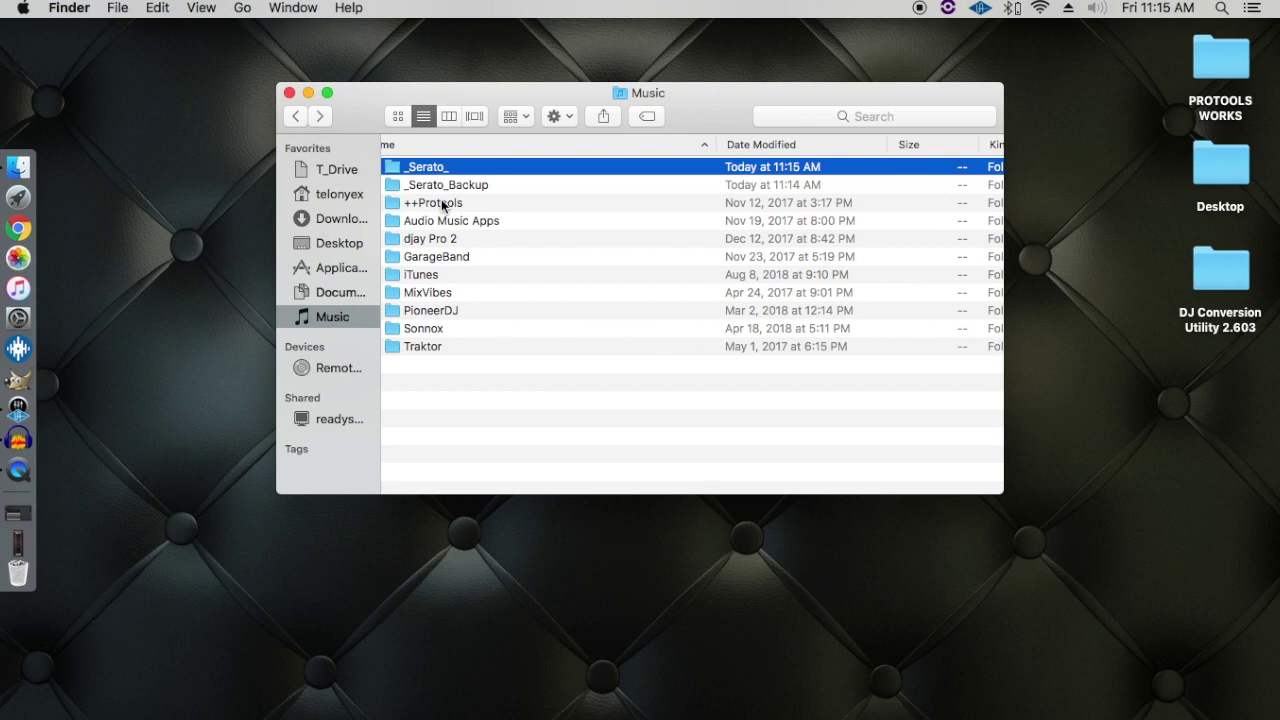
double_click(442, 188)
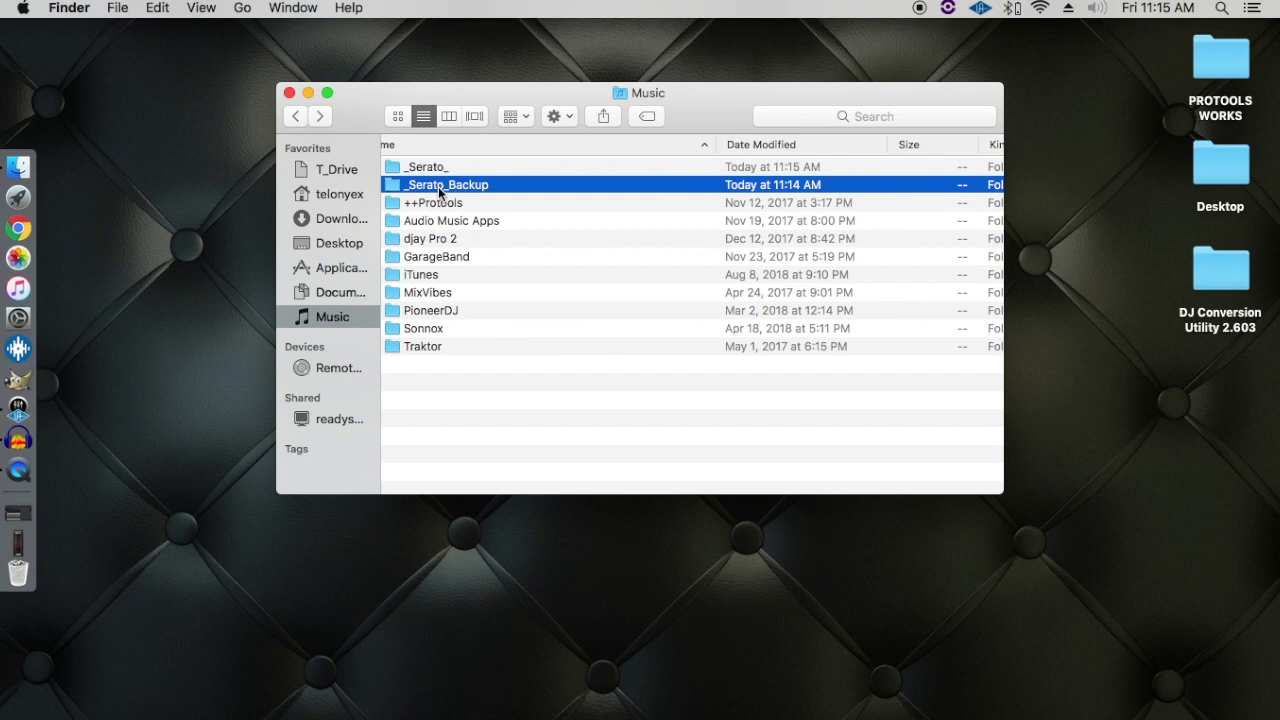
scroll(463, 297, "down", 1)
scroll(463, 298, "up", 1)
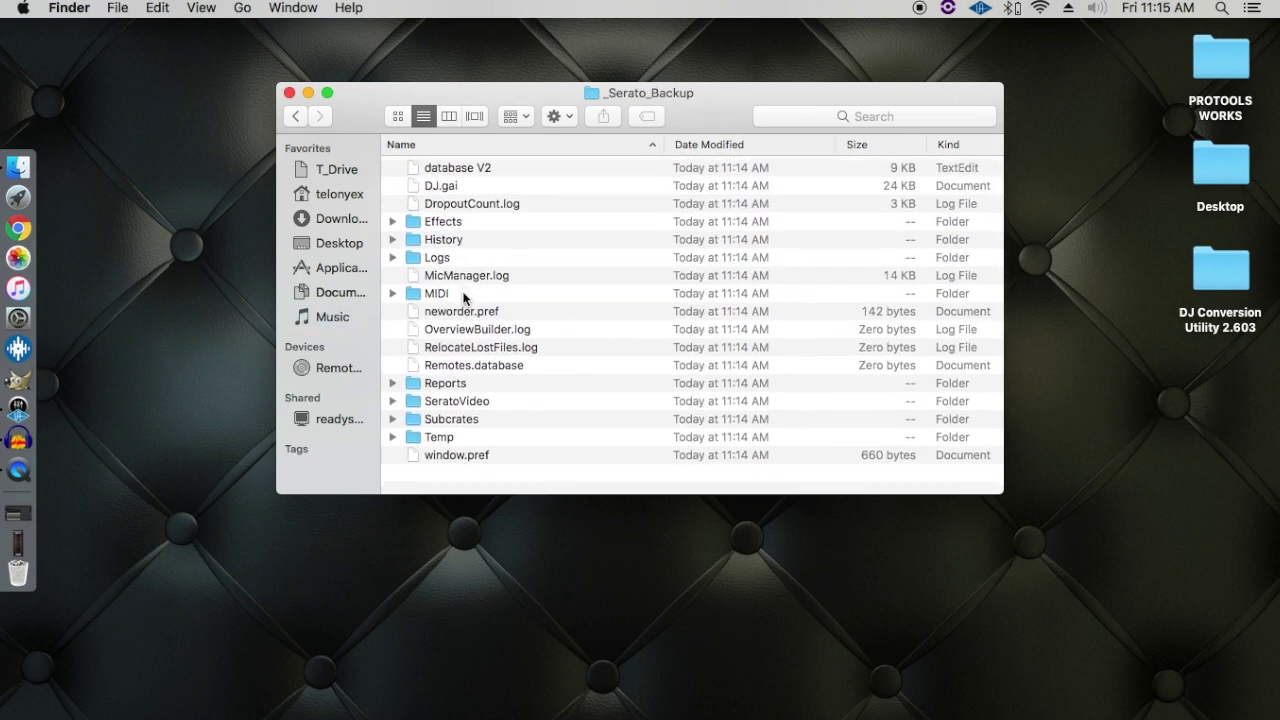
left_click(296, 116)
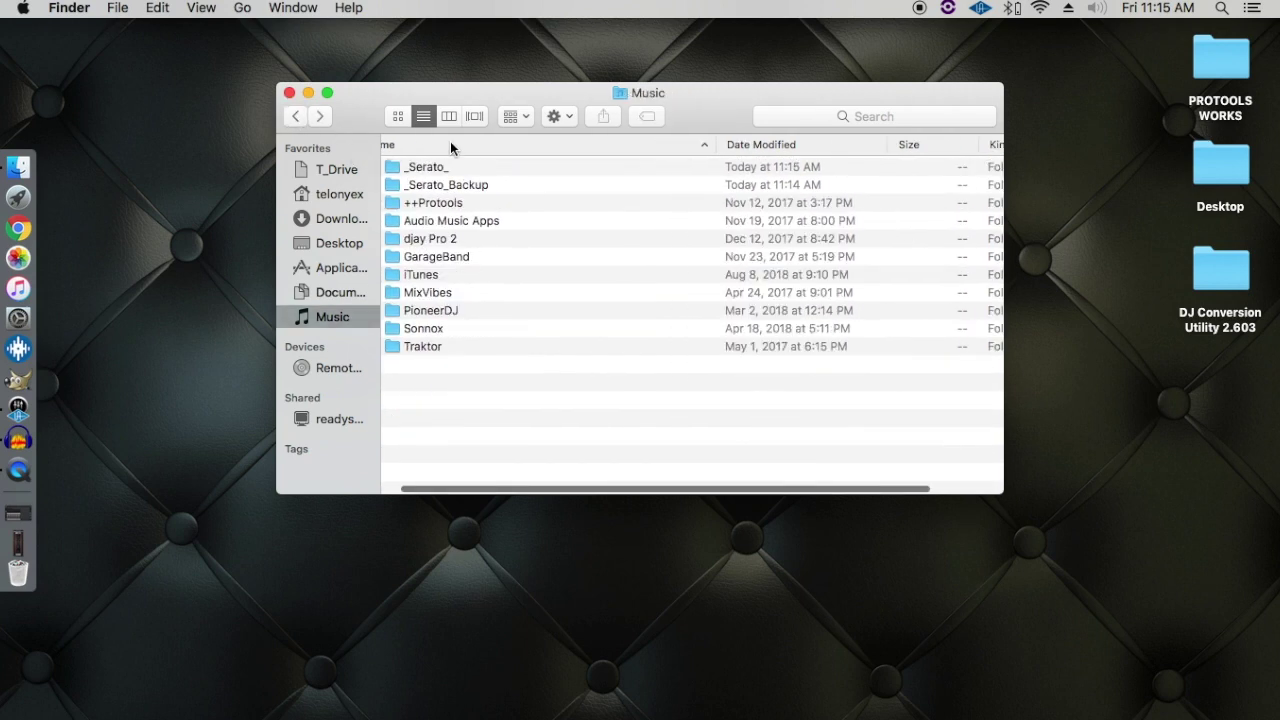
left_click(437, 170)
double_click(437, 170)
scroll(452, 210, "down", 3)
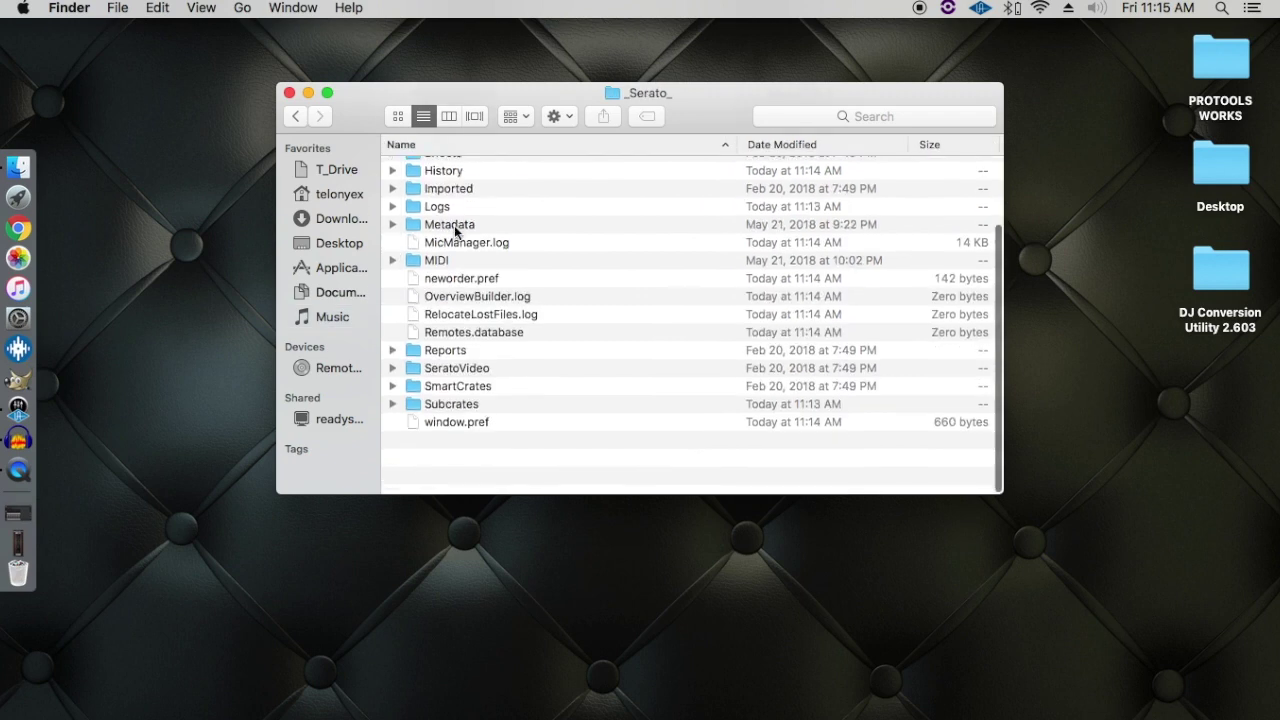
scroll(457, 194, "up", 3)
left_click(297, 117)
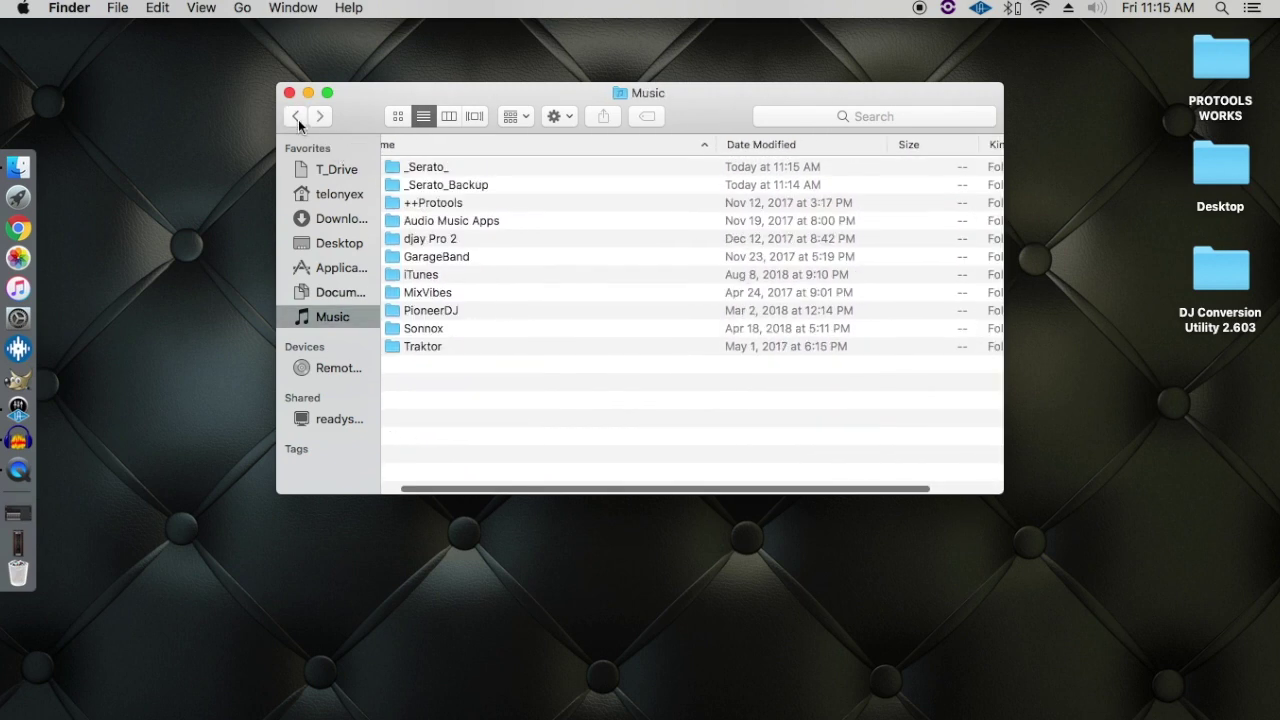